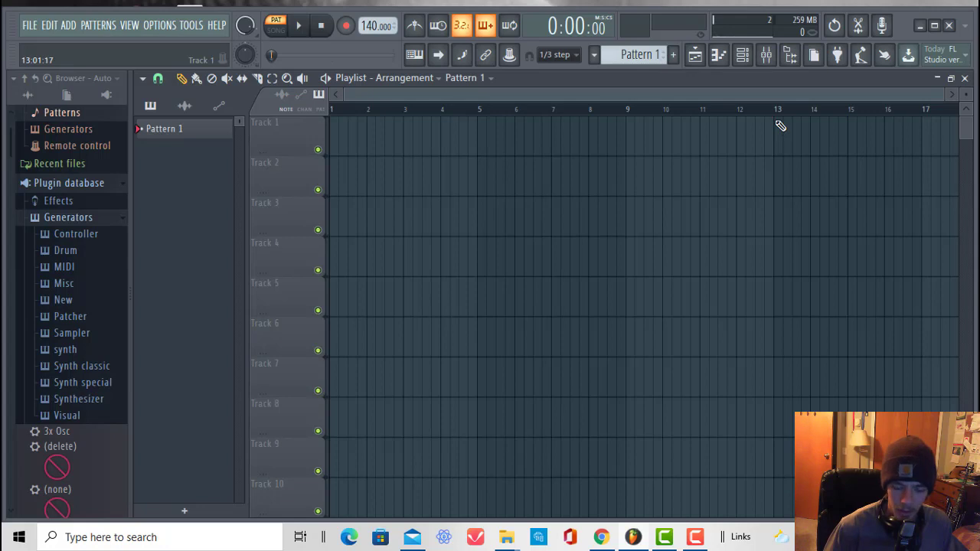
Step: Add a Kontakt channel to the channel rack, dismiss the error dialog, and move the Kontakt window higher up
scroll(783, 130, "down", 3)
scroll(753, 160, "up", 3)
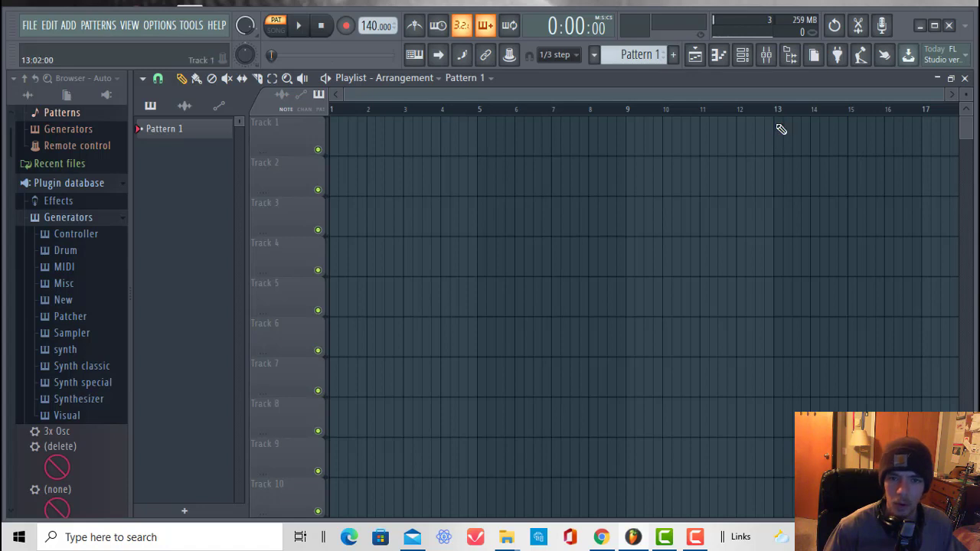
left_click(743, 55)
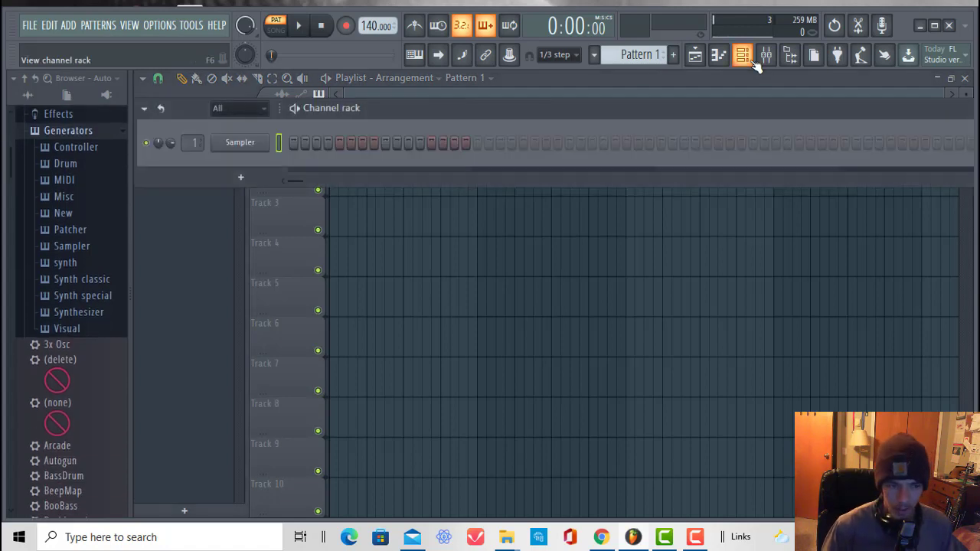
left_click(86, 114)
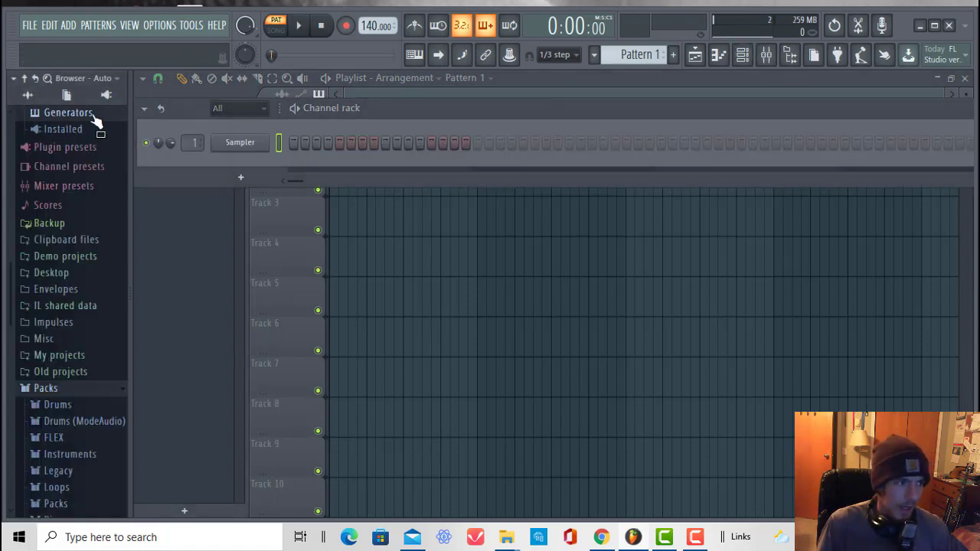
left_click(241, 177)
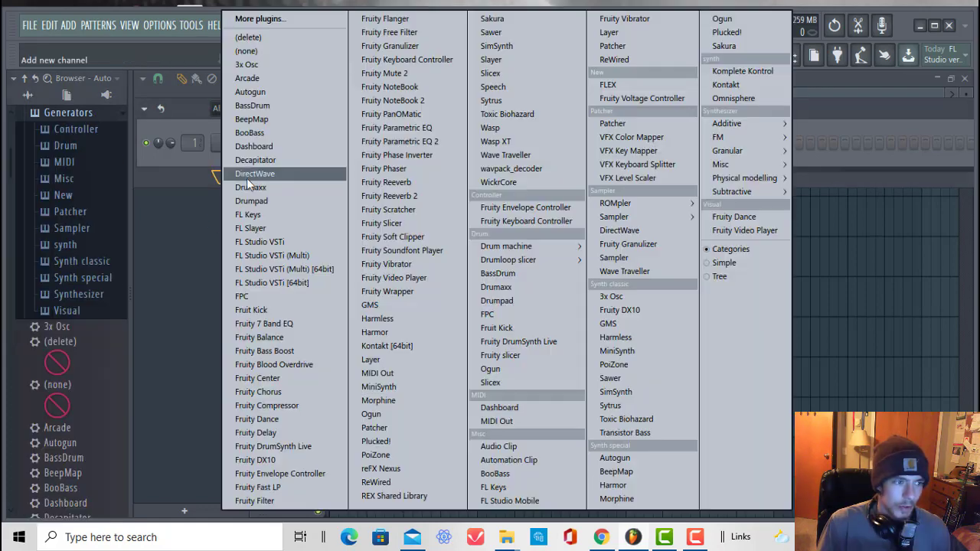
left_click(754, 84)
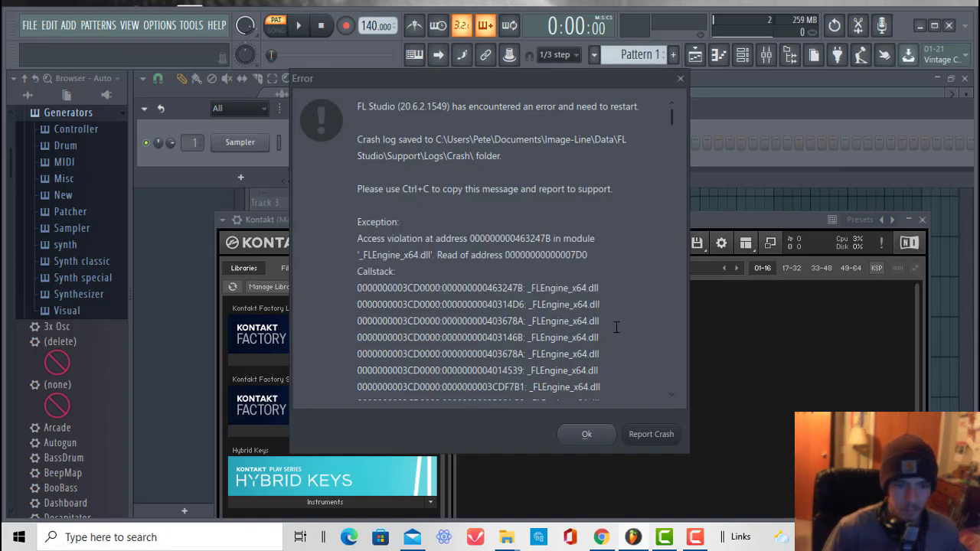
left_click(603, 444)
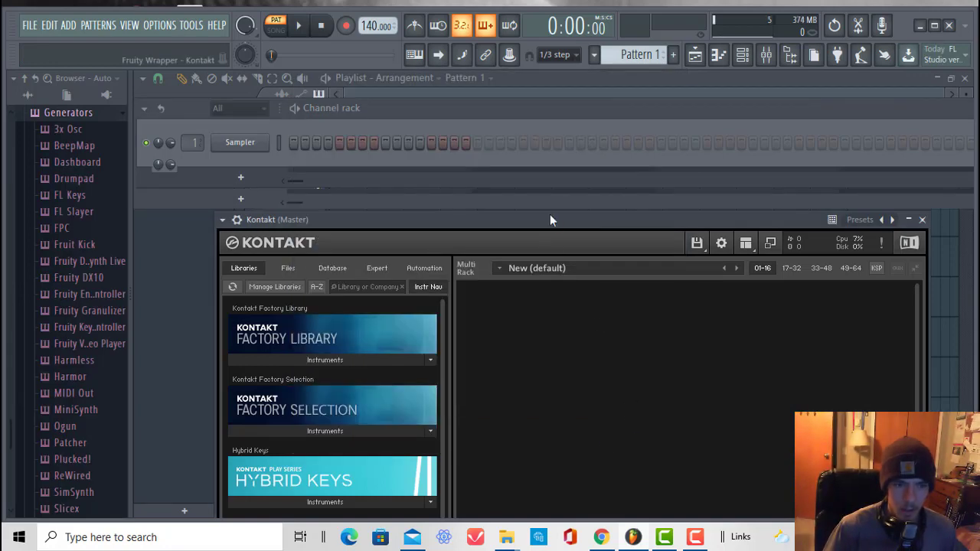
left_click_drag(550, 219, 538, 99)
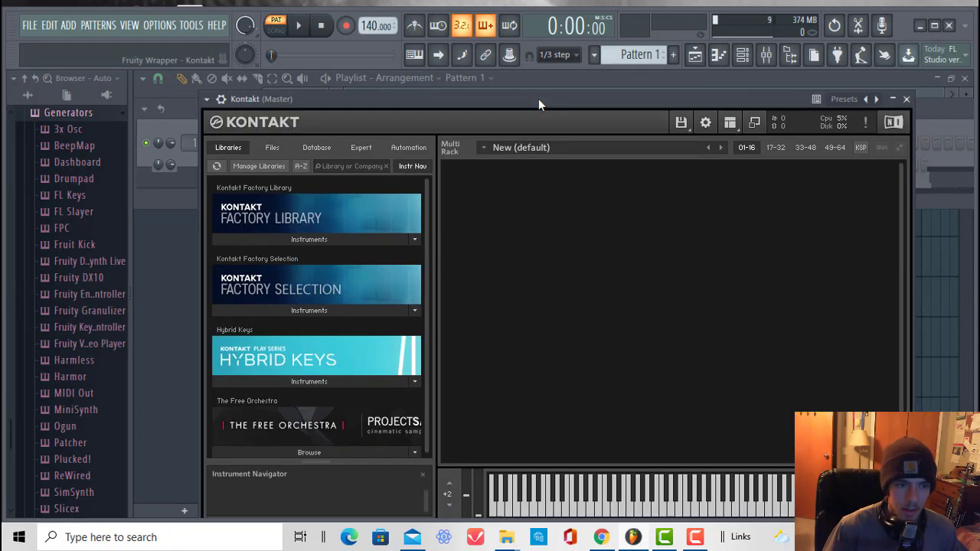
Step: Load August Foerster Grand.nki into the Kontakt rack from the Factory Library's Orchestral keyboard instruments
left_click(310, 240)
left_click(330, 242)
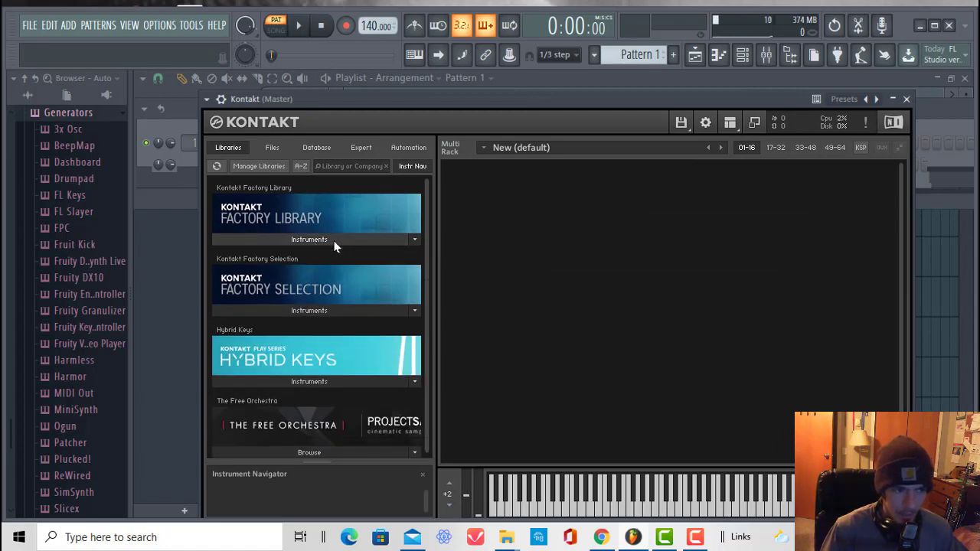
left_click(311, 242)
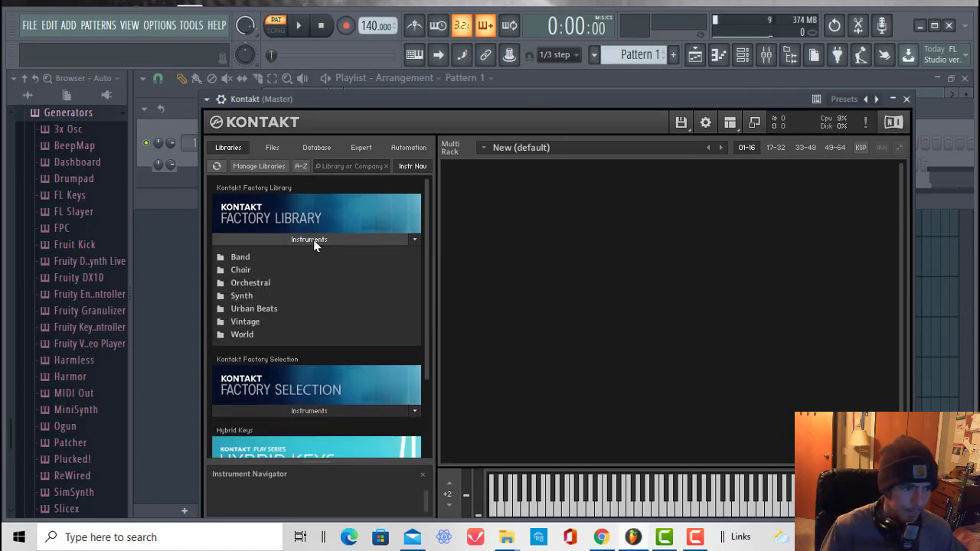
left_click(260, 257)
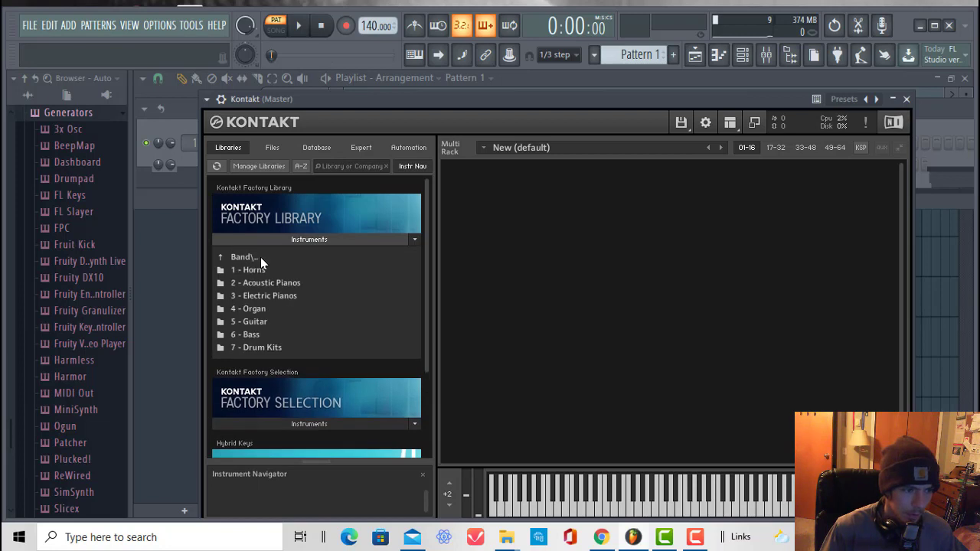
left_click(274, 257)
left_click(269, 269)
left_click(269, 267)
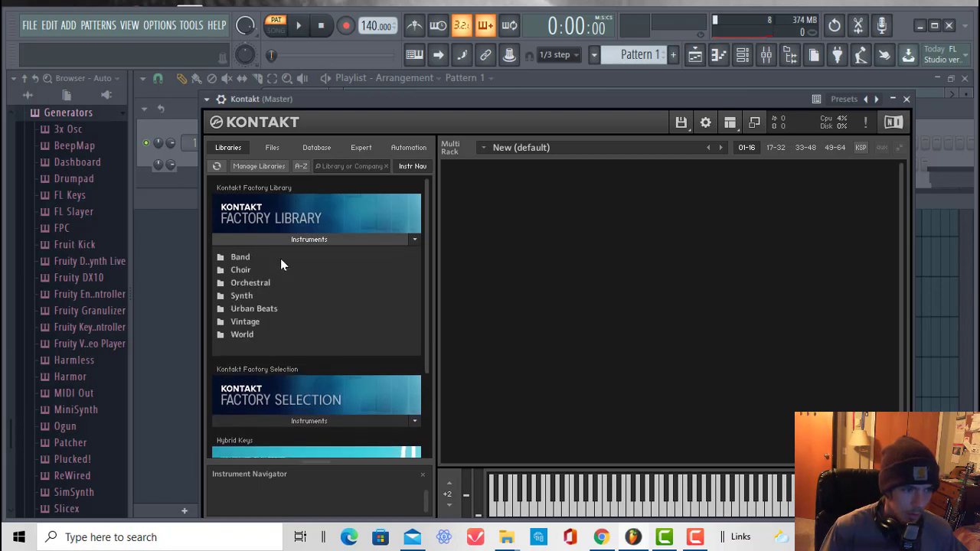
left_click(279, 282)
left_click(330, 336)
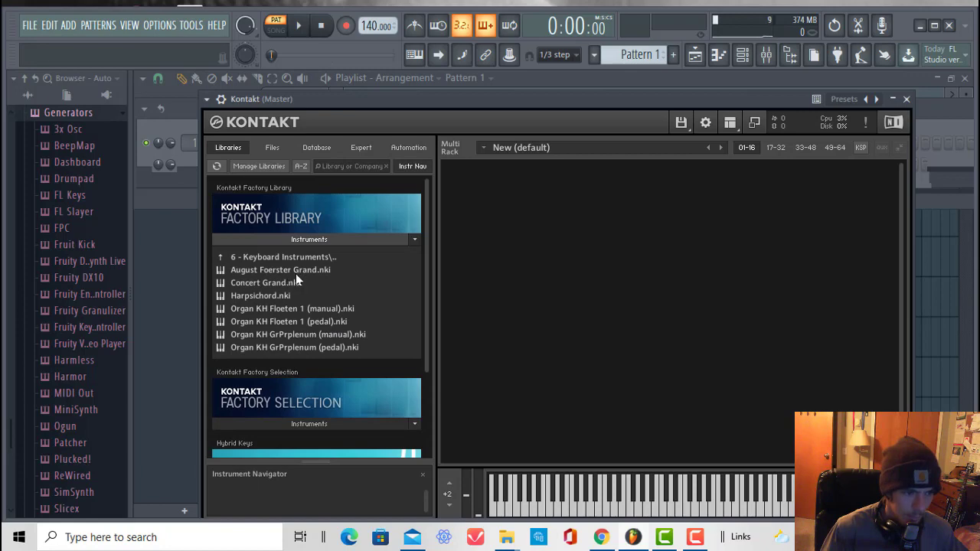
left_click_drag(297, 270, 544, 249)
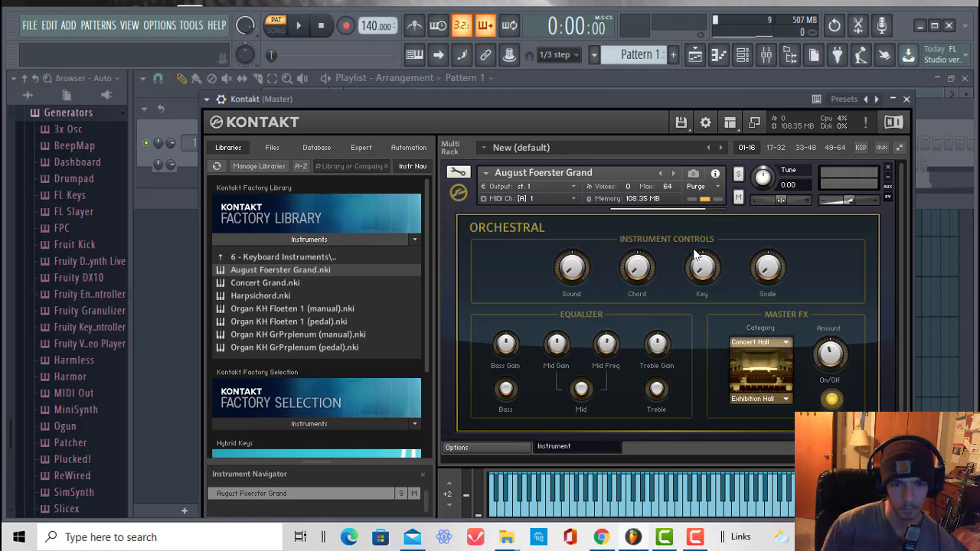
Step: Open the piano roll for the Kontakt channel and audition a key
left_click(743, 55)
left_click(719, 56)
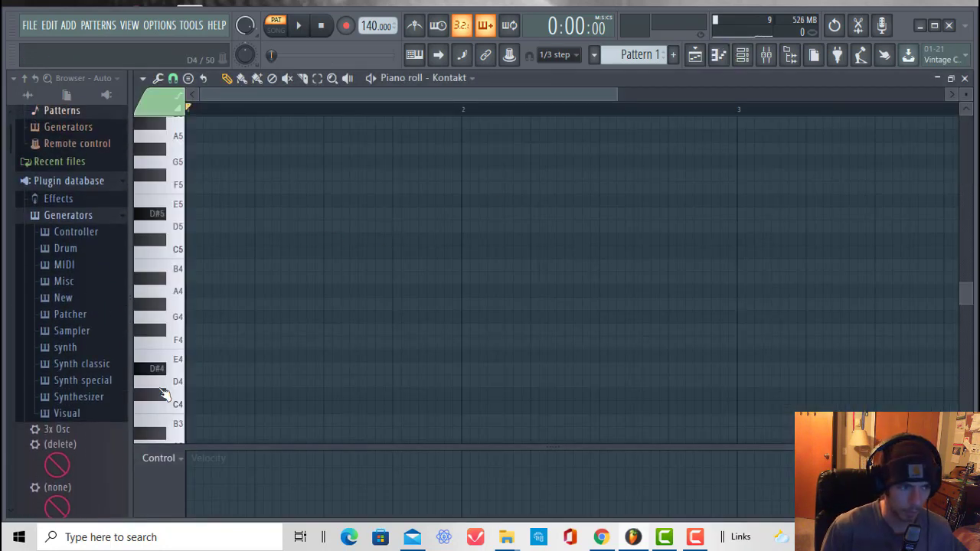
left_click(185, 300)
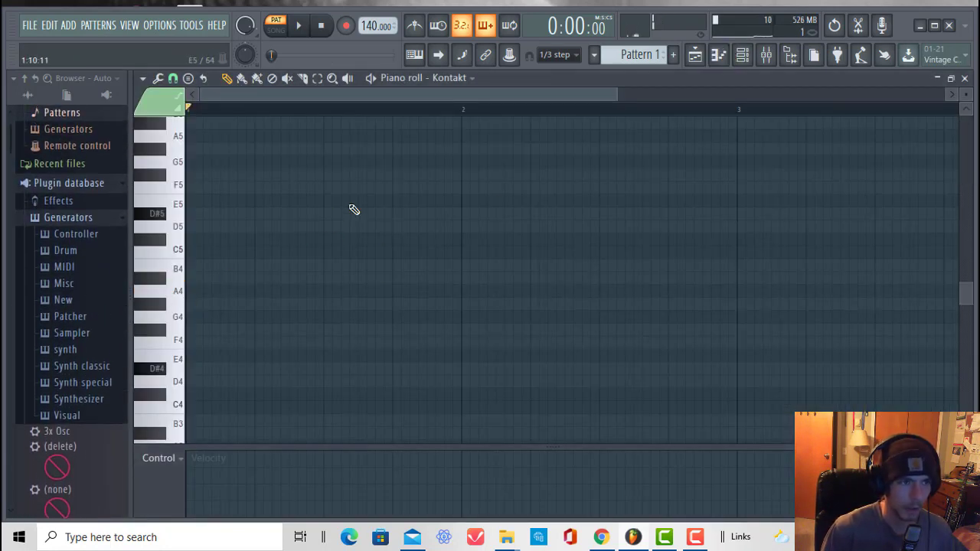
Step: Set the project tempo to 90 BPM
scroll(346, 114, "down", 4)
right_click(378, 25)
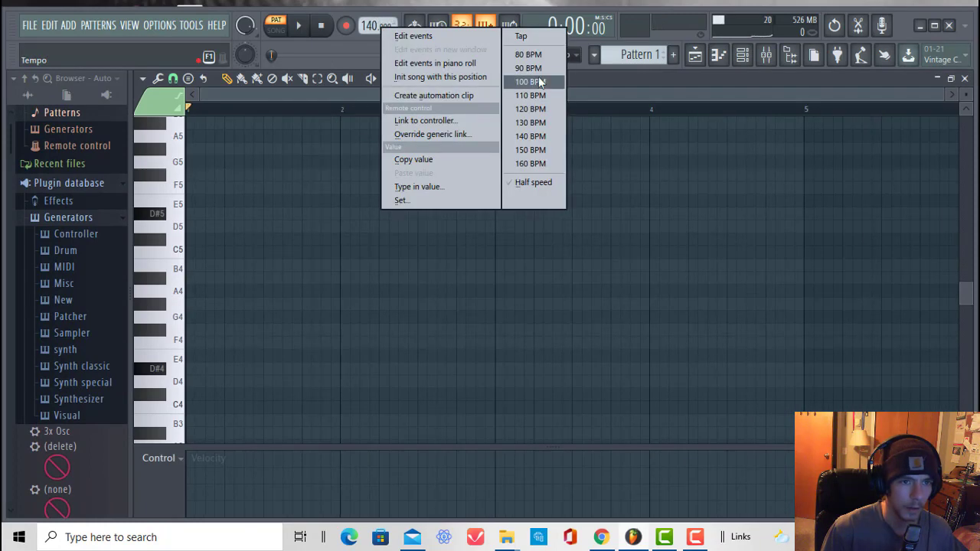
left_click(532, 68)
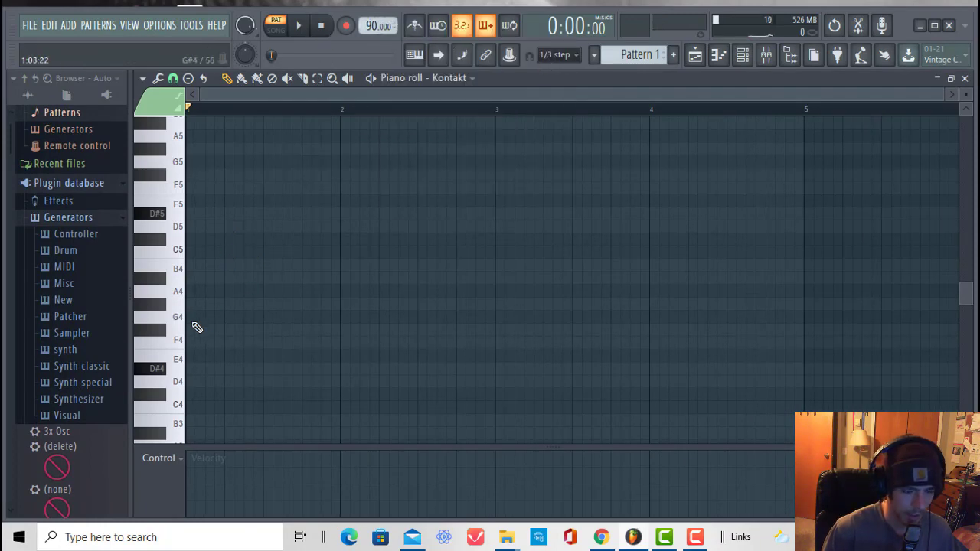
Step: Audition keys around F5 and place a short F#5 note at the start of bar 1
scroll(215, 323, "down", 2)
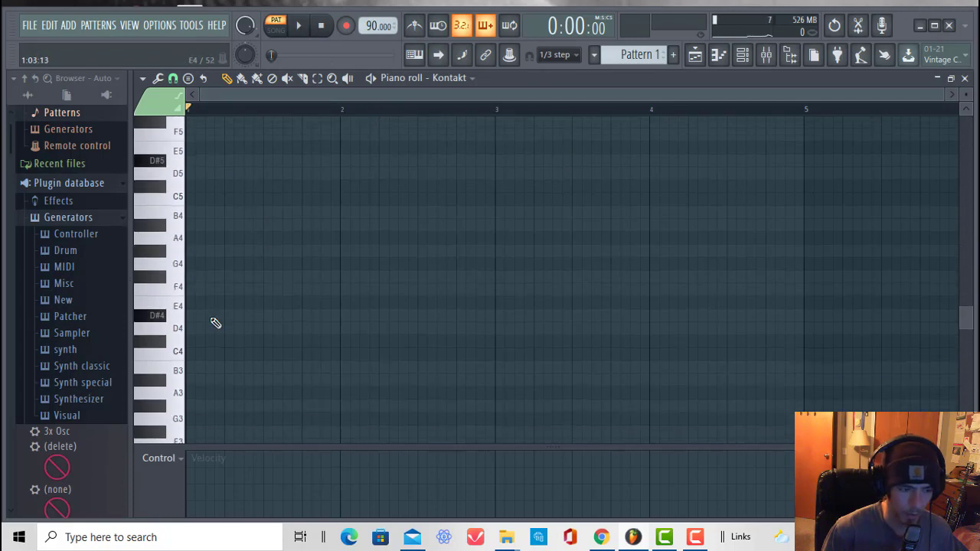
scroll(215, 323, "down", 2)
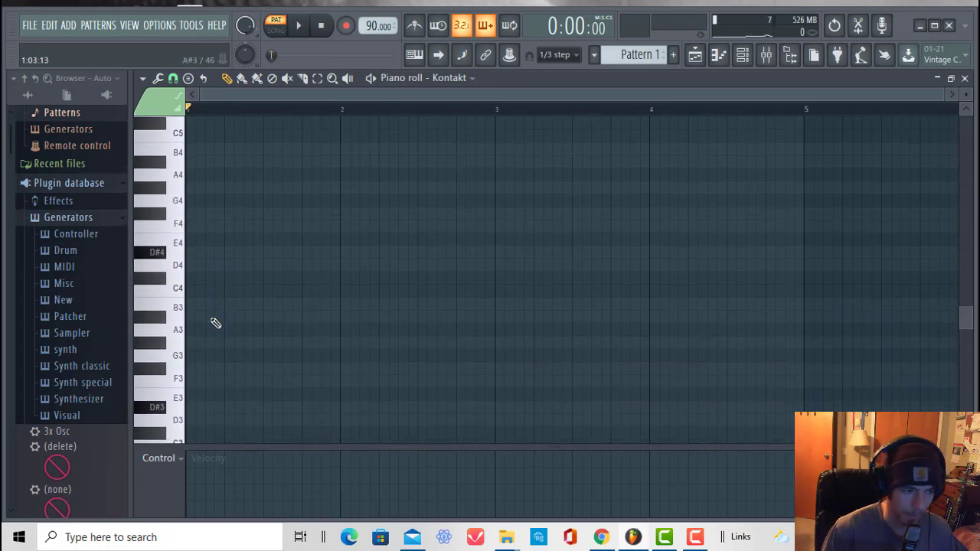
scroll(215, 323, "up", 5)
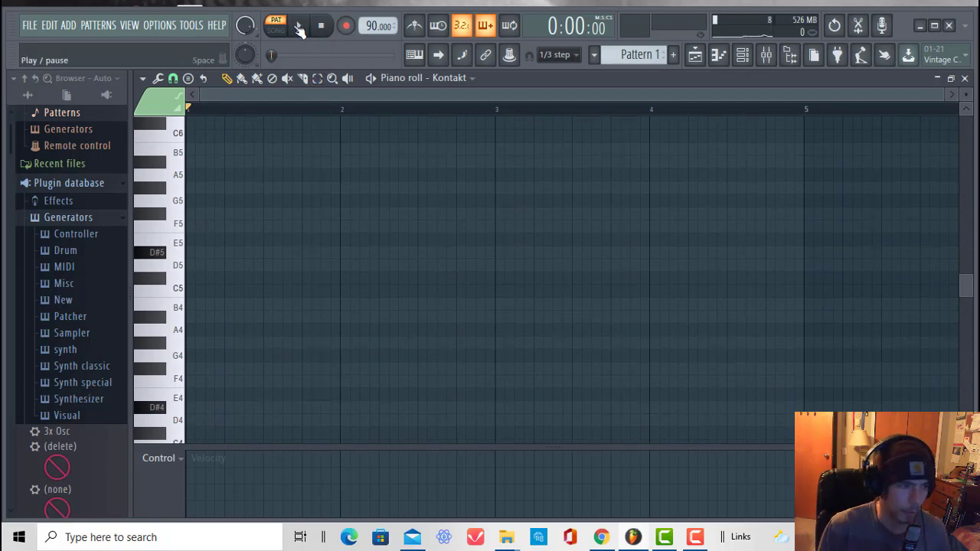
left_click(161, 226)
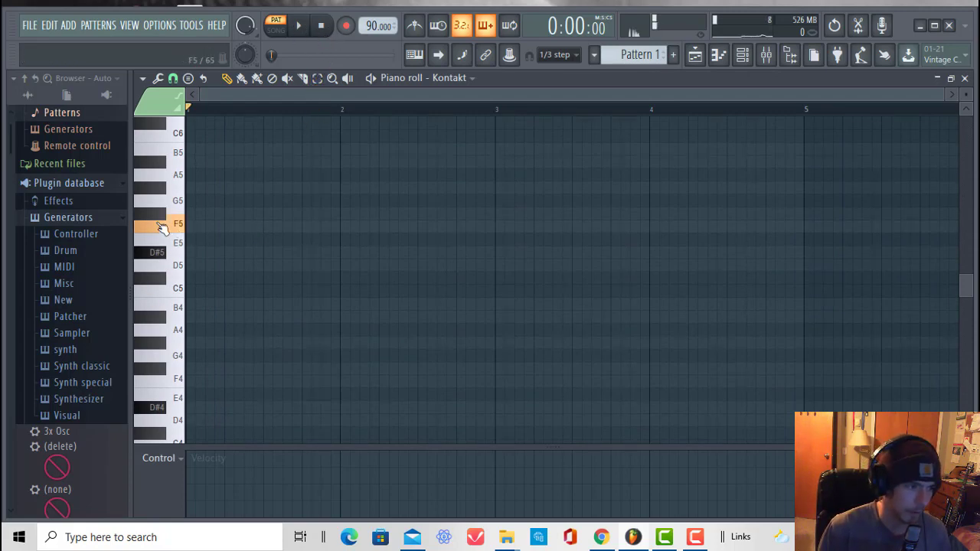
left_click(159, 215)
left_click_drag(194, 202, 127, 220)
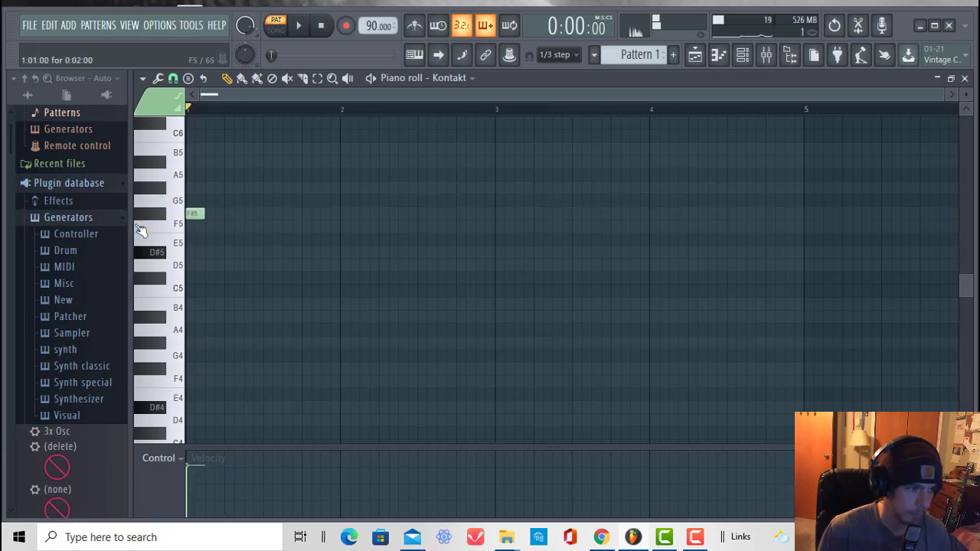
Step: Add a D#5 note directly after the first note and a B4 note one note length after that
left_click(156, 253)
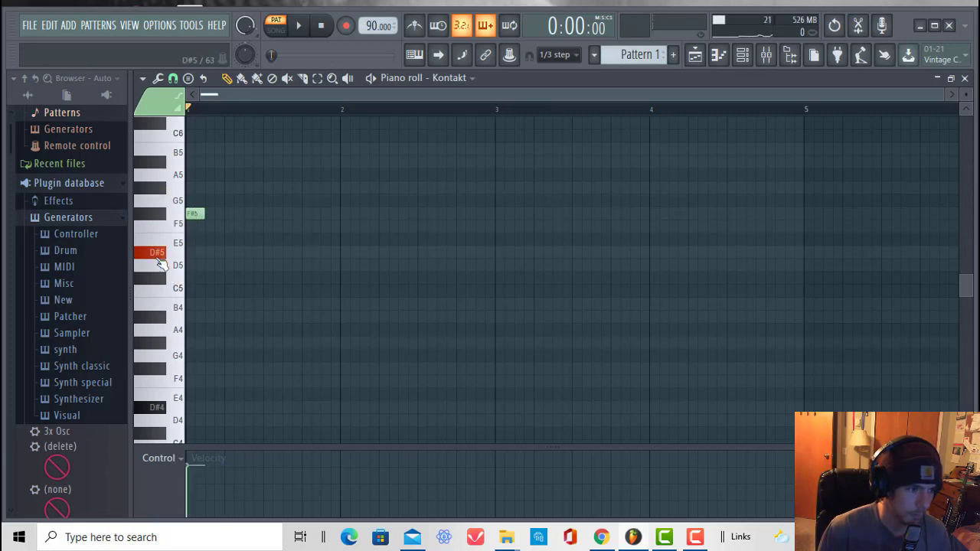
left_click(214, 255)
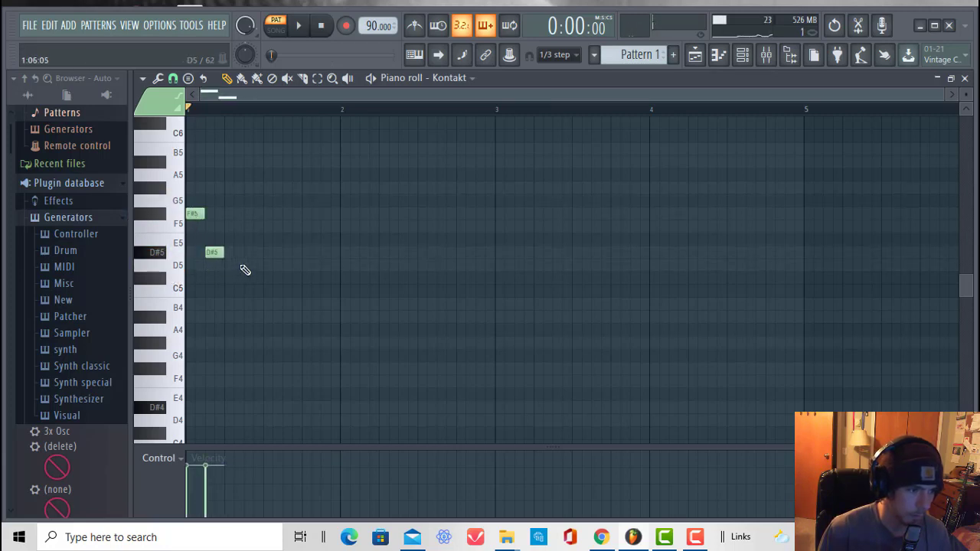
left_click(165, 280)
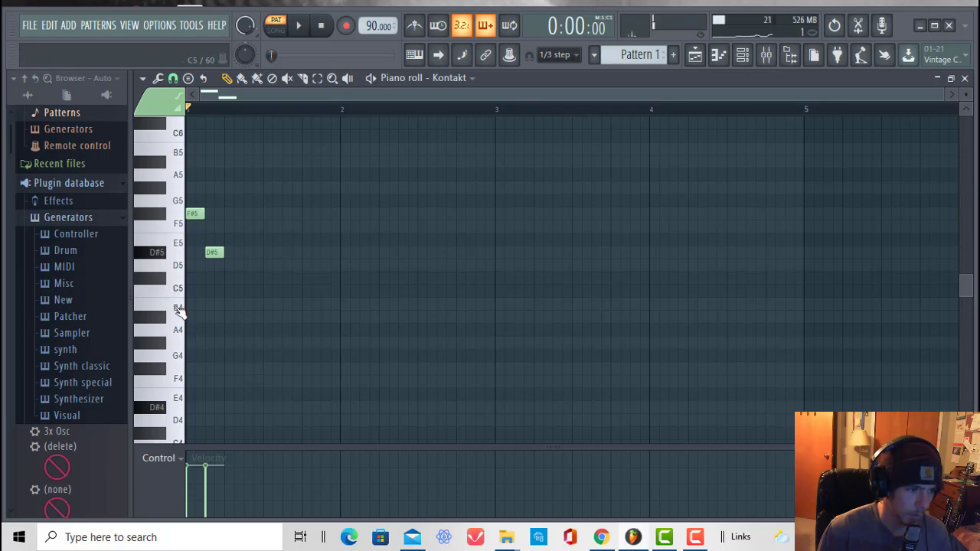
left_click(247, 303)
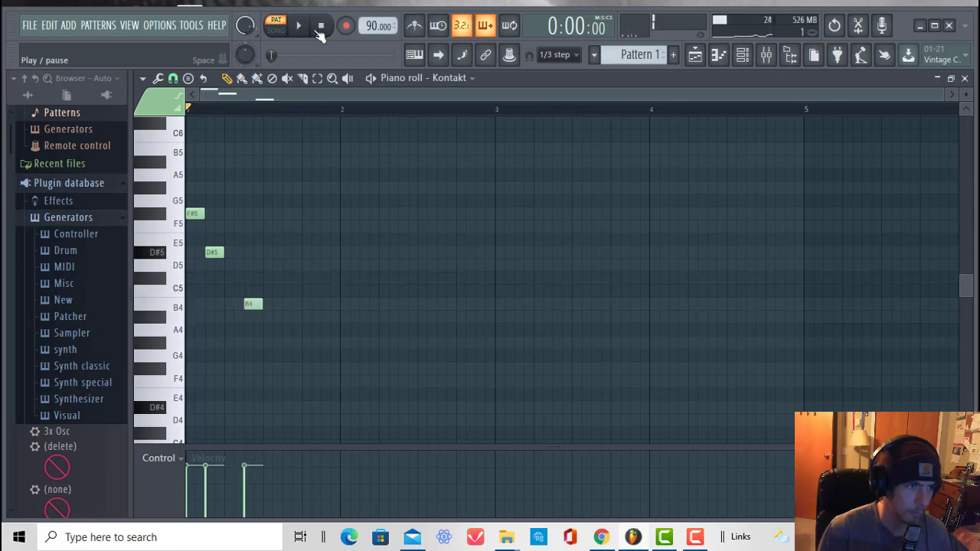
Step: With the pattern playing, shift the second note one note length later and retune the three notes to F5, C5 and A#4
left_click(299, 26)
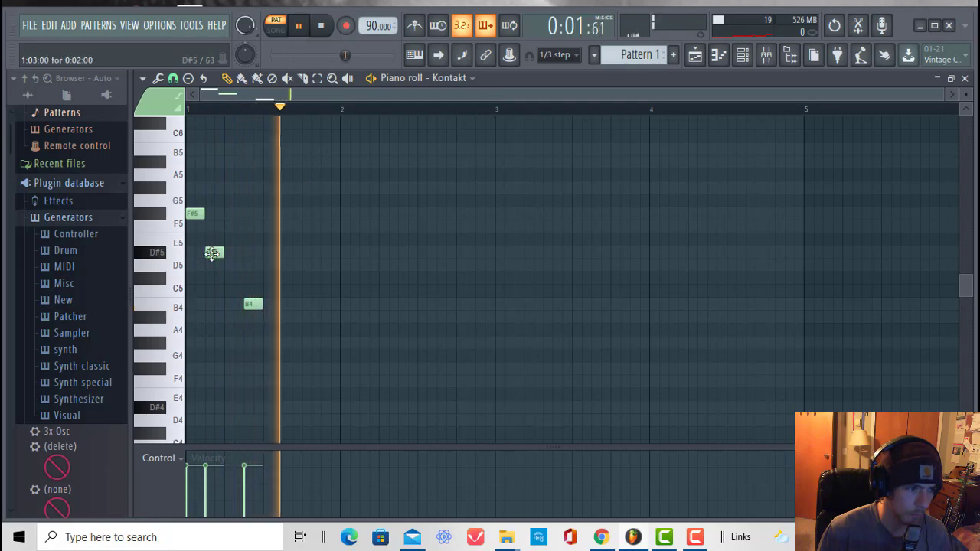
left_click_drag(212, 254, 235, 255)
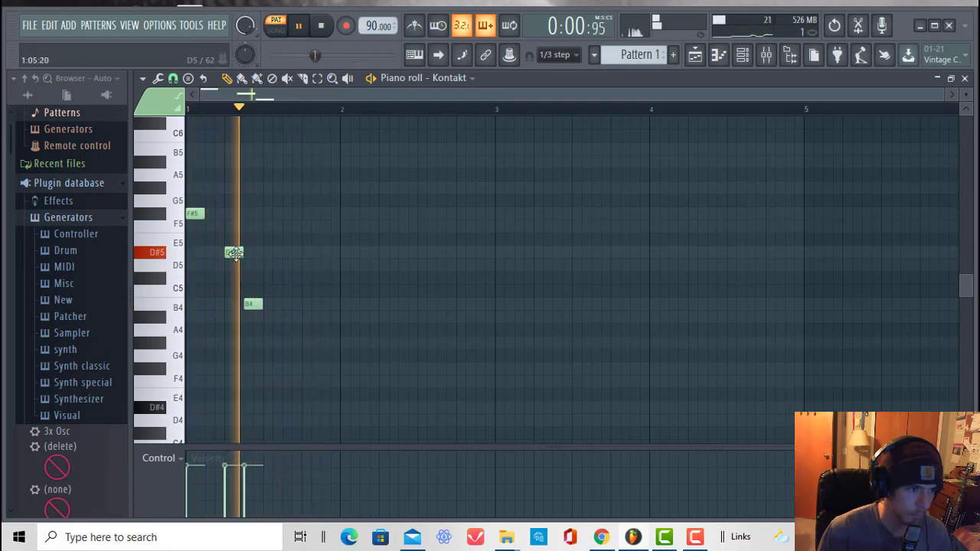
left_click(197, 222)
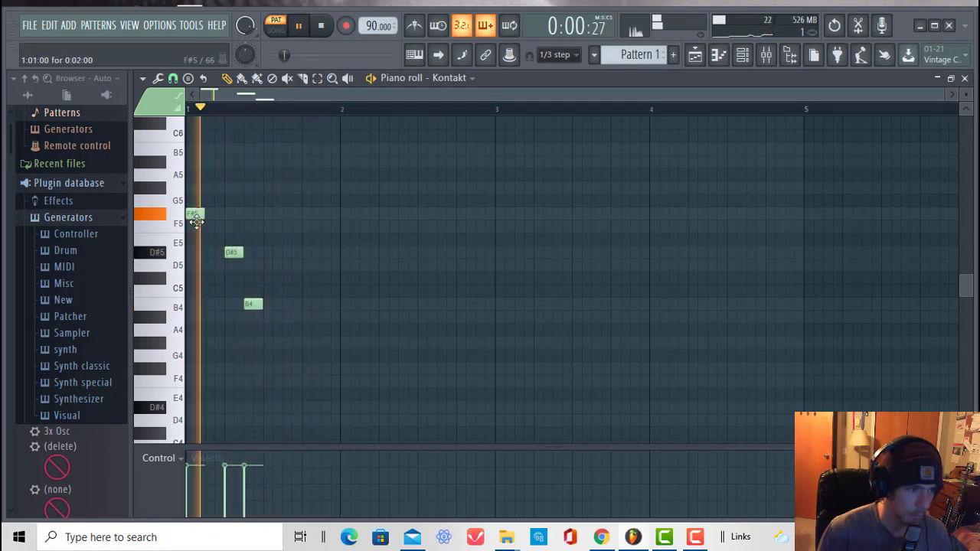
left_click_drag(197, 221, 234, 278)
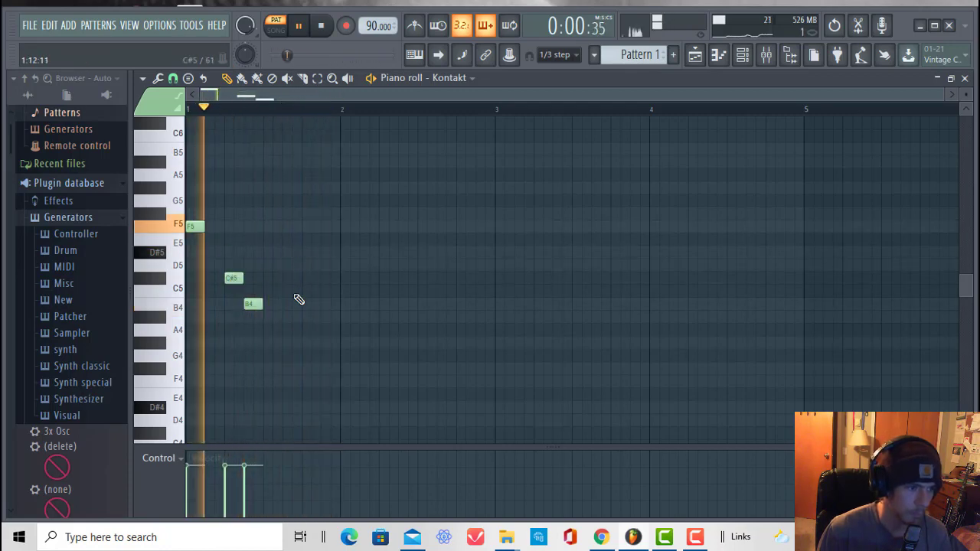
left_click_drag(232, 280, 253, 317)
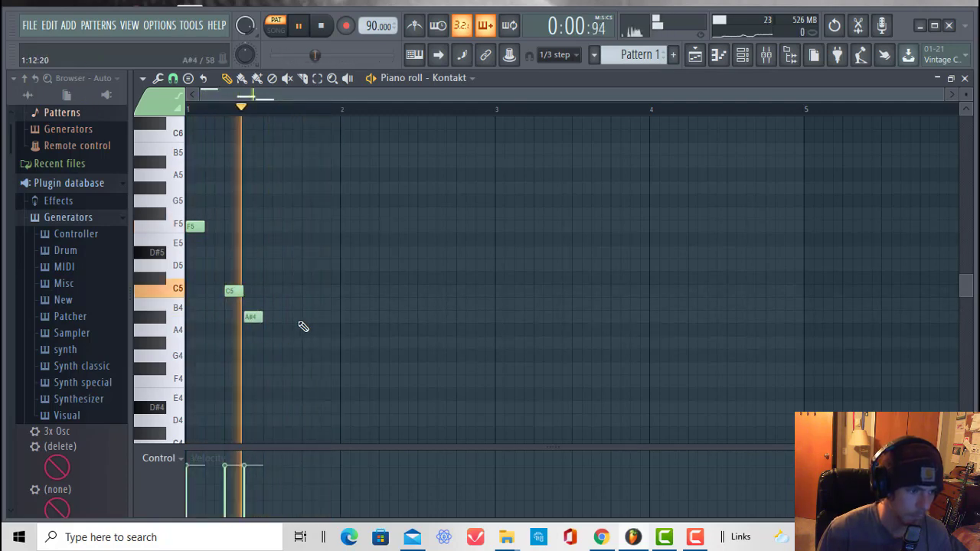
Step: Replace the third note with an F5, add a C5 directly after it, and stop playback
left_click_drag(253, 317, 255, 247)
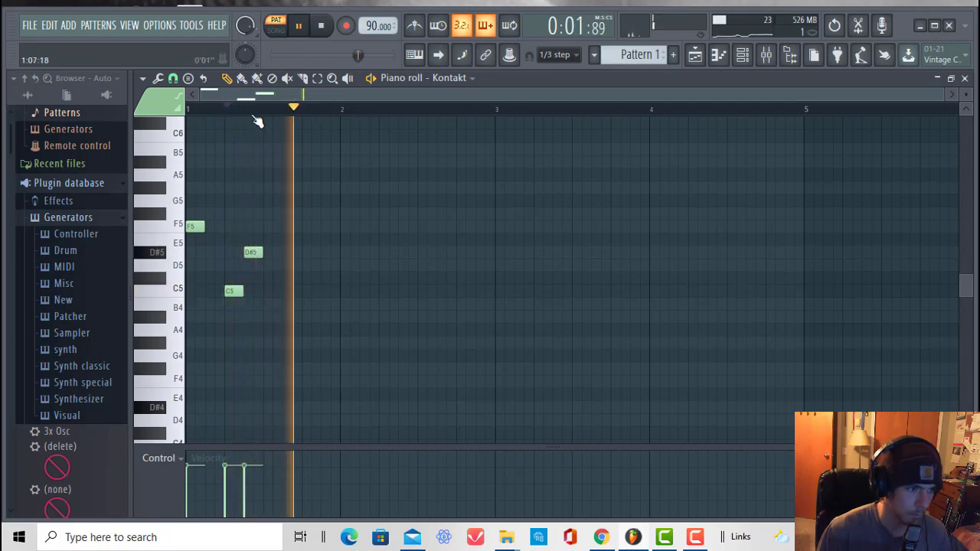
right_click(251, 253)
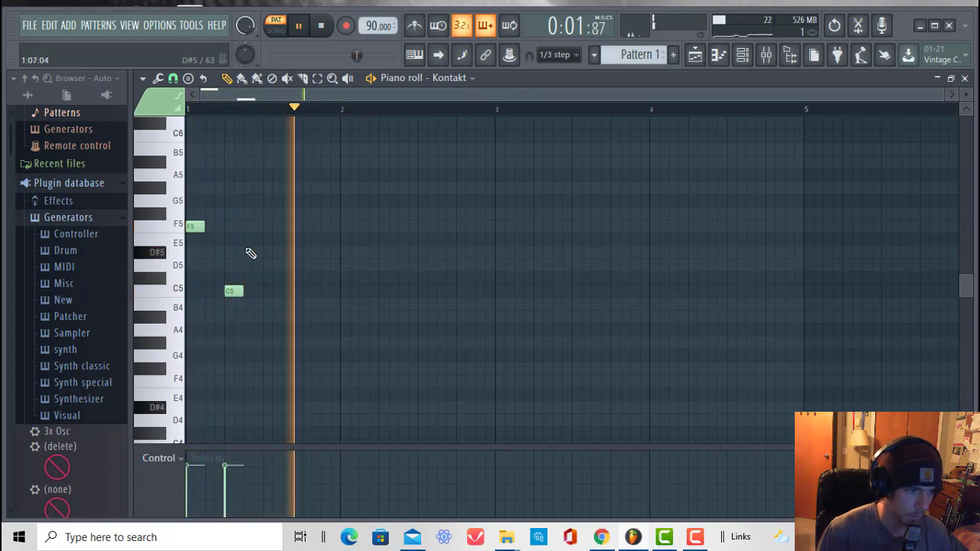
left_click_drag(251, 253, 254, 223)
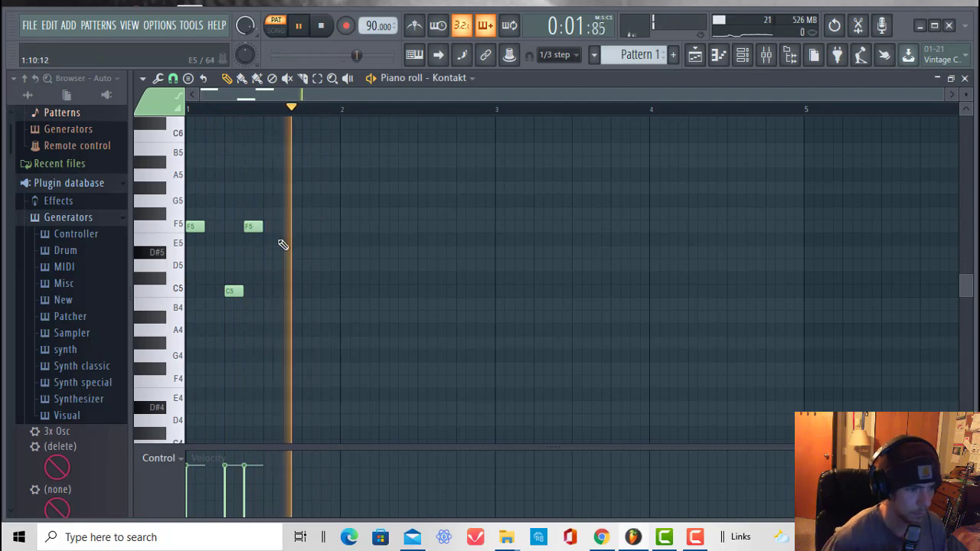
left_click_drag(288, 265, 273, 291)
left_click(328, 24)
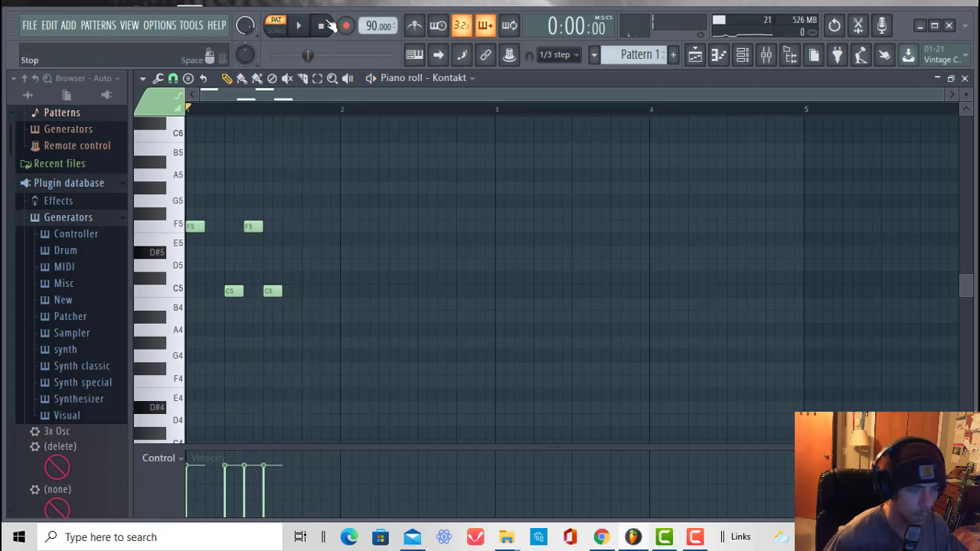
Step: Select all four F5 and C5 notes in bar 1 and delete them
scroll(411, 112, "up", 1)
scroll(413, 115, "down", 3)
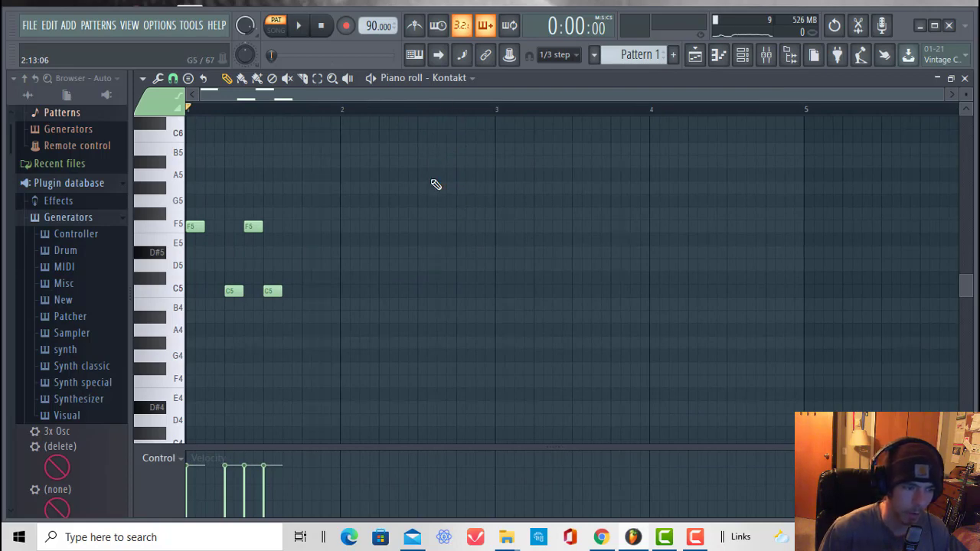
left_click_drag(298, 183, 177, 400)
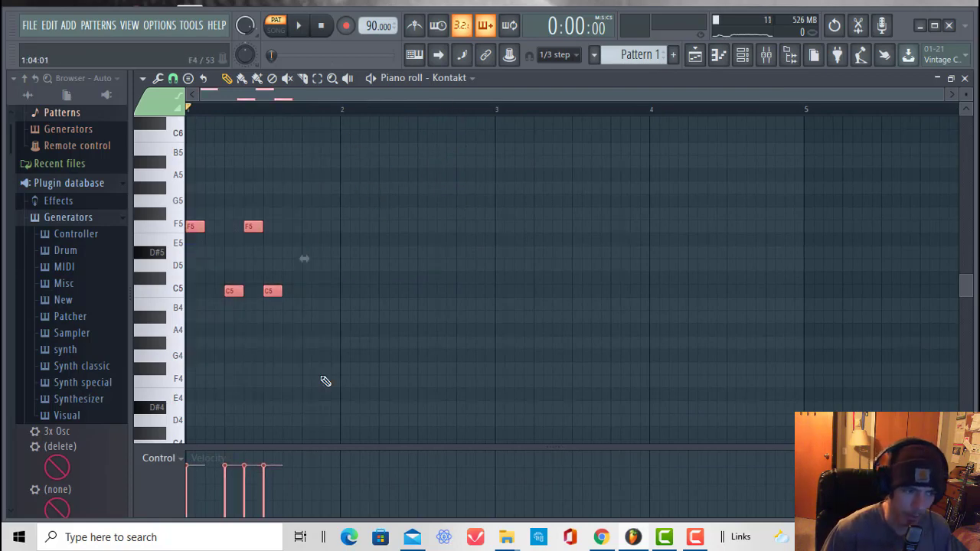
right_click(440, 370, "ctrl")
right_click(486, 373, "ctrl")
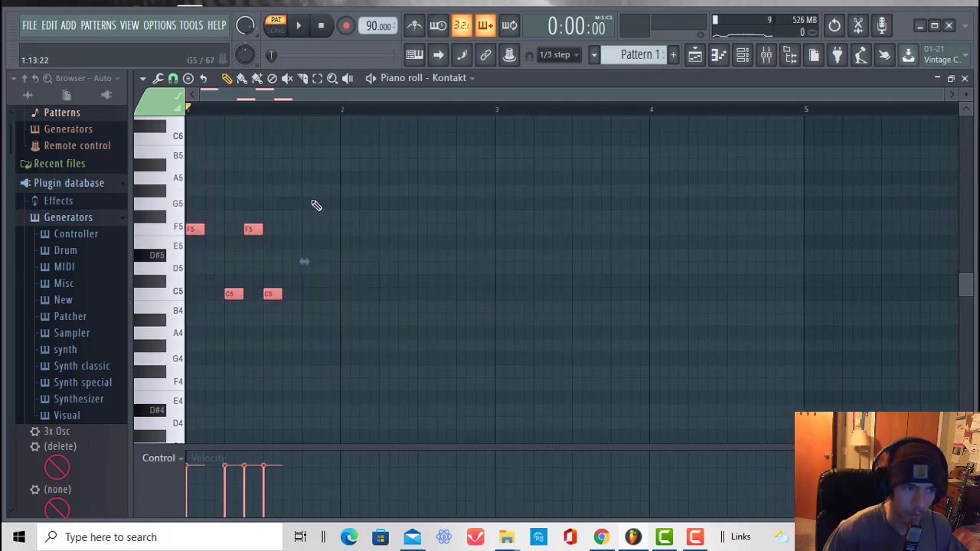
key("Delete")
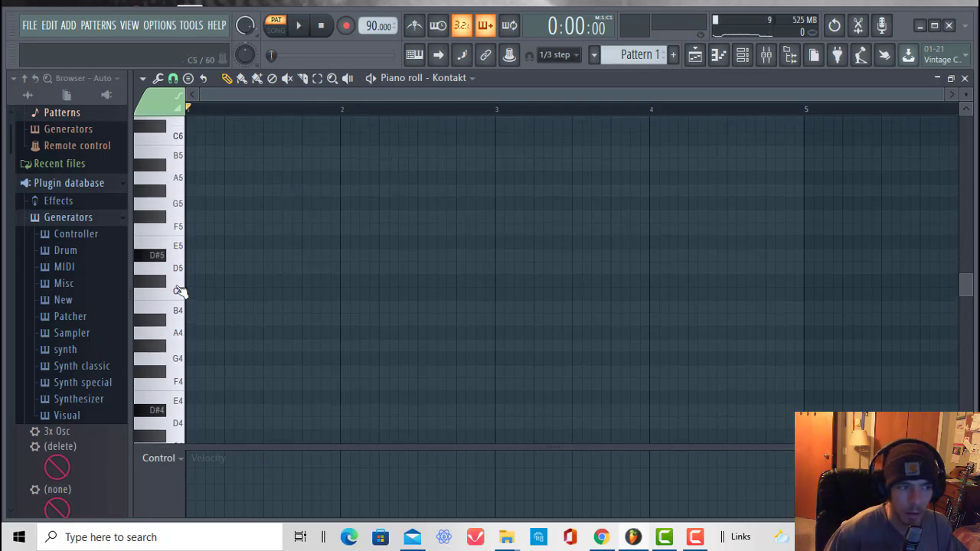
Step: Audition the A4 key and place five back-to-back A4 notes from the start of bar 1
left_click(180, 339)
mouse_move(250, 334)
left_mouse_down()
mouse_move(140, 320)
mouse_move(192, 336)
left_mouse_up()
left_click(207, 337)
left_click(230, 334)
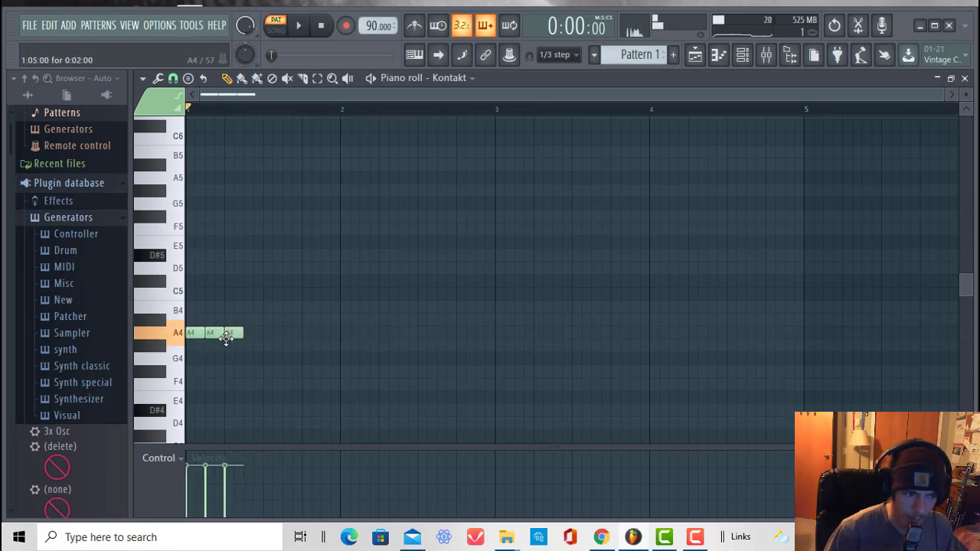
left_click(246, 339)
left_click(273, 337)
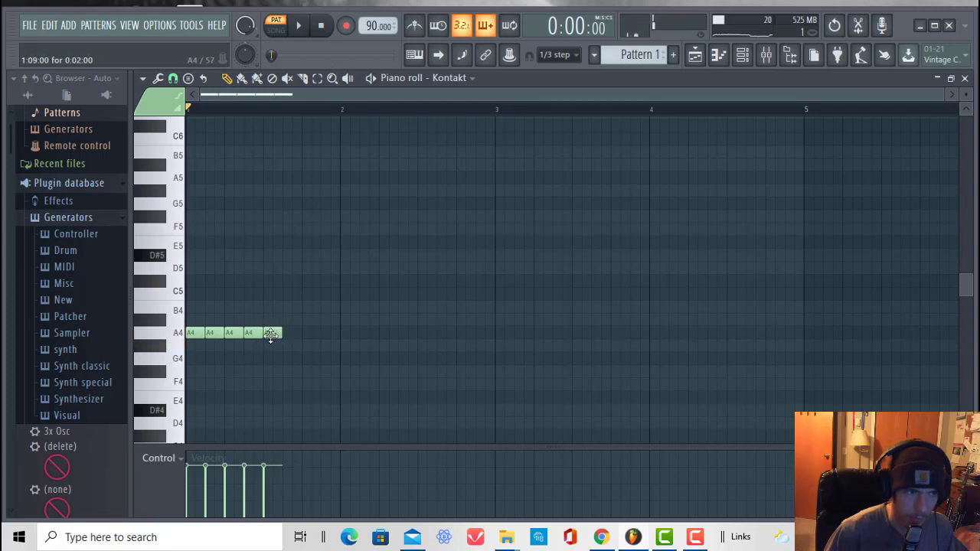
Step: With the pattern playing, remove the fifth A4 note, duplicate the other four to fill bars 1 and 2, and stop playback
left_click(298, 25)
right_click(273, 333)
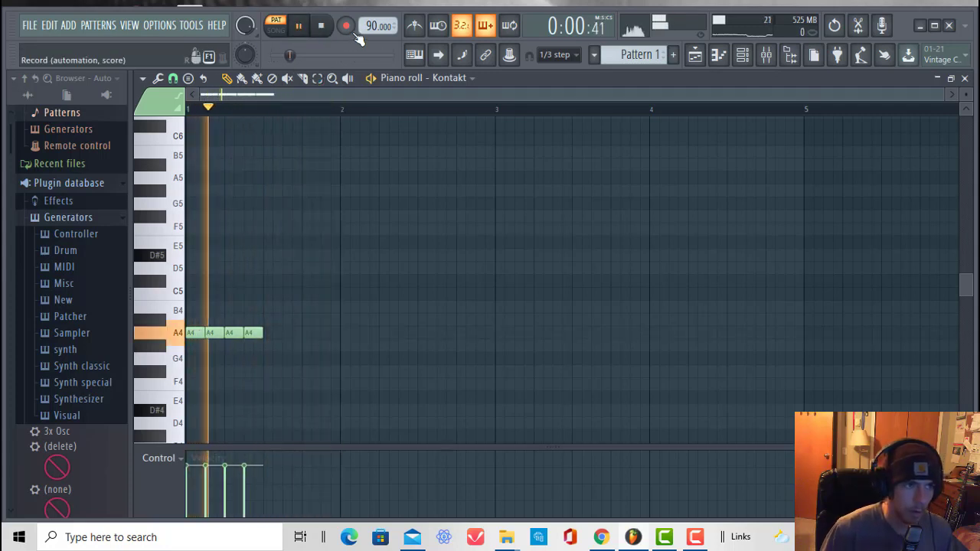
key("ctrl+a")
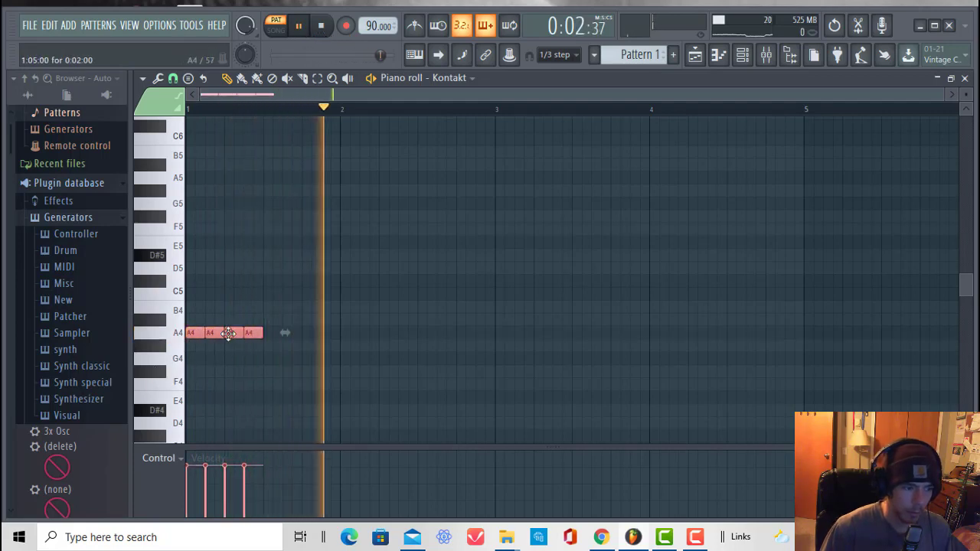
left_click_drag(229, 337, 447, 331)
left_click(413, 258, "ctrl")
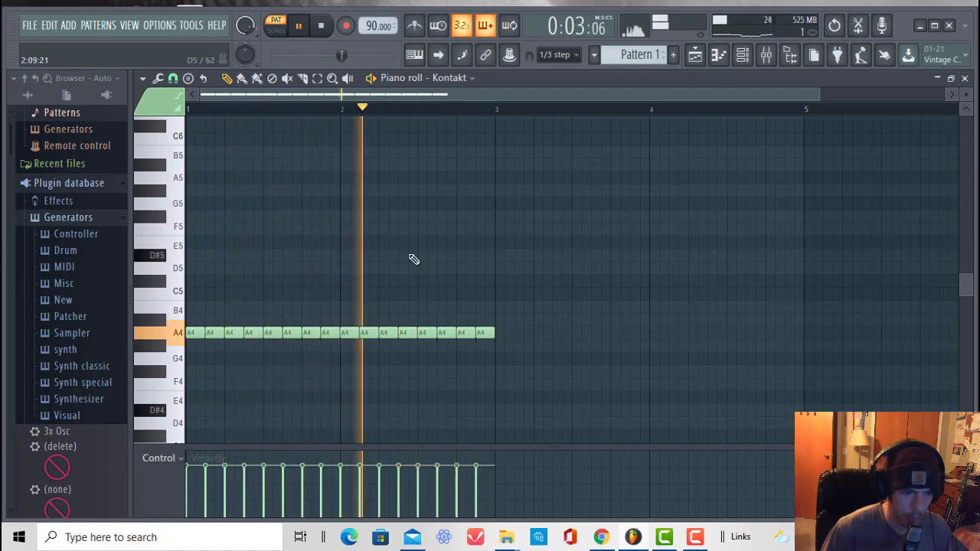
left_click(321, 28)
Step: Audition keys around F5, place a note at the start of bar 1, lower it to E5, and play the pattern briefly
scroll(455, 191, "down", 2)
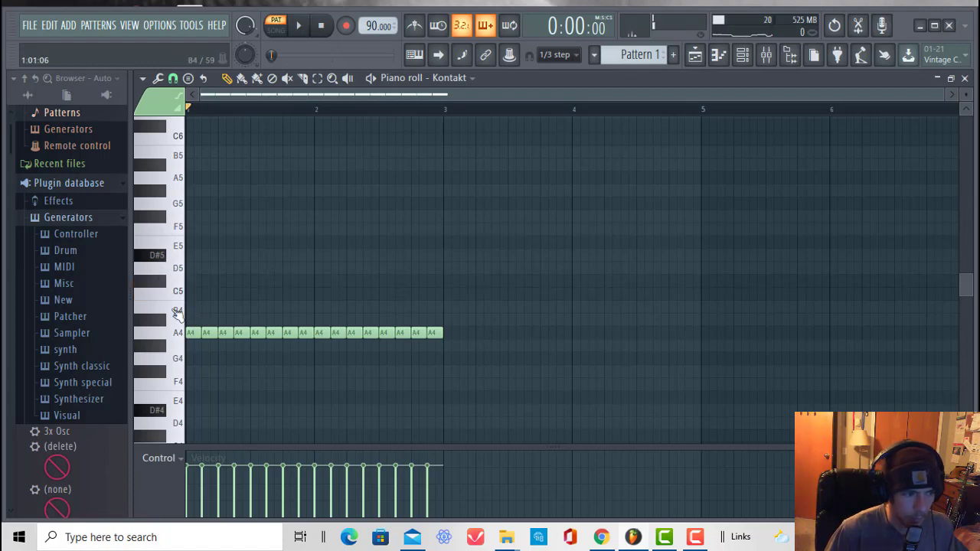
left_click(163, 219)
left_click(175, 227)
left_click(193, 229)
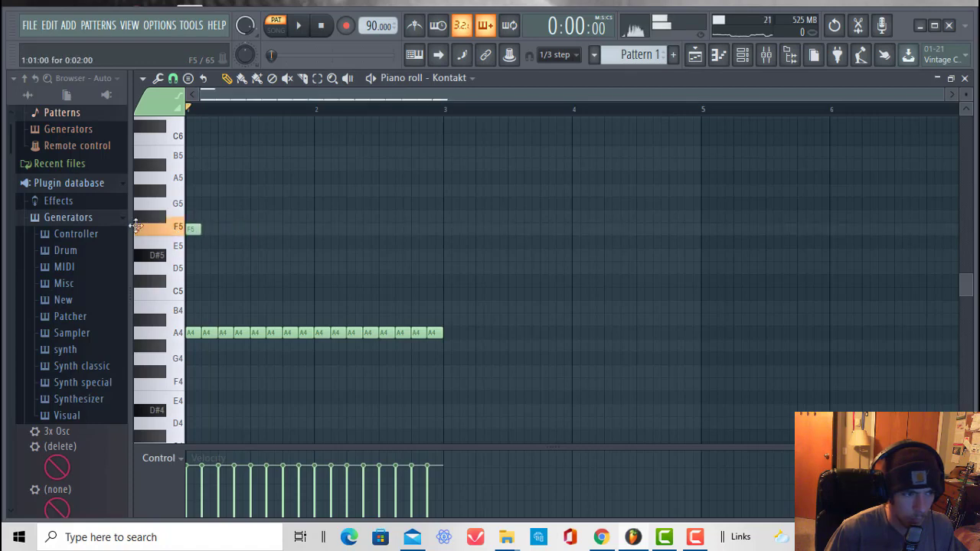
left_click_drag(192, 230, 191, 244)
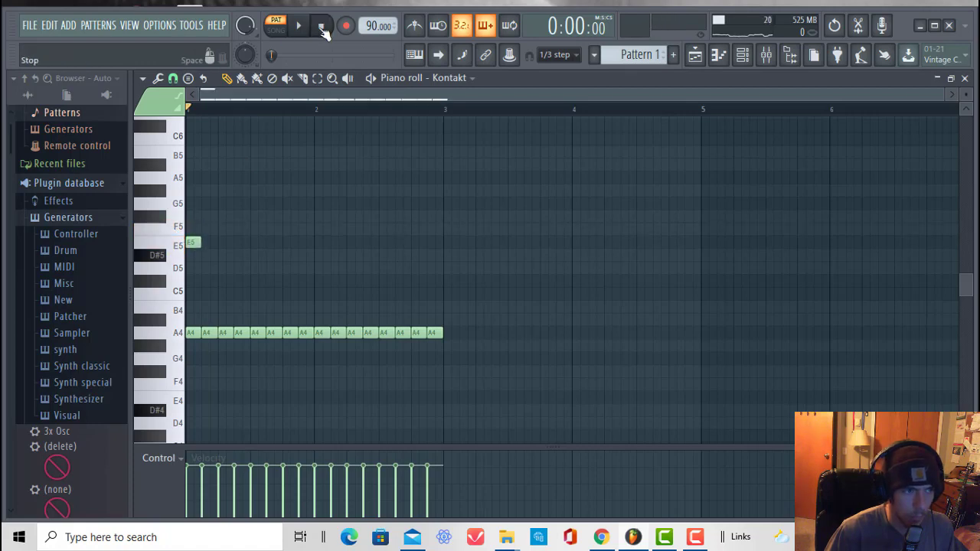
left_click(298, 25)
left_click(300, 27)
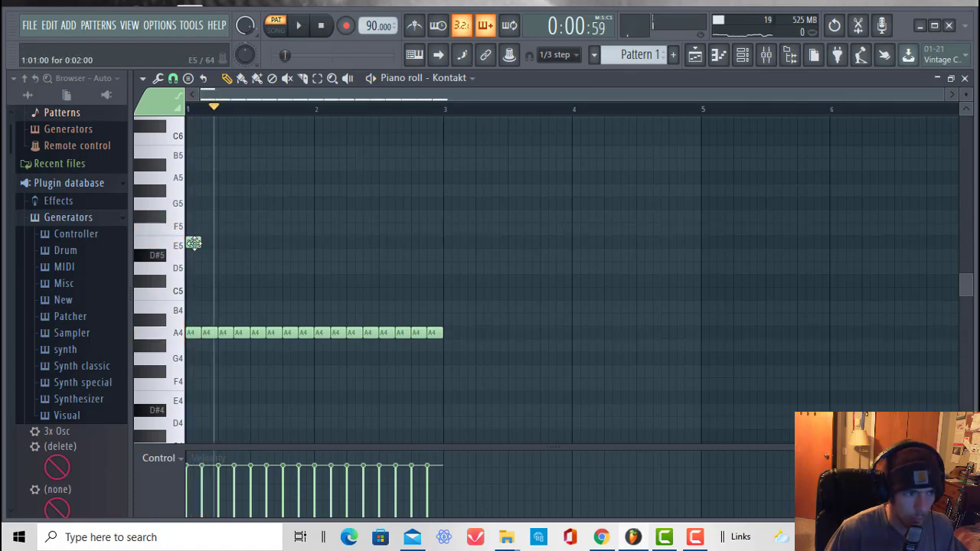
Step: Add a second E5 note above the fourth A4 note in bar 1 and play the pattern back
scroll(233, 116, "up", 3)
left_click_drag(258, 219, 291, 236)
left_click(300, 26)
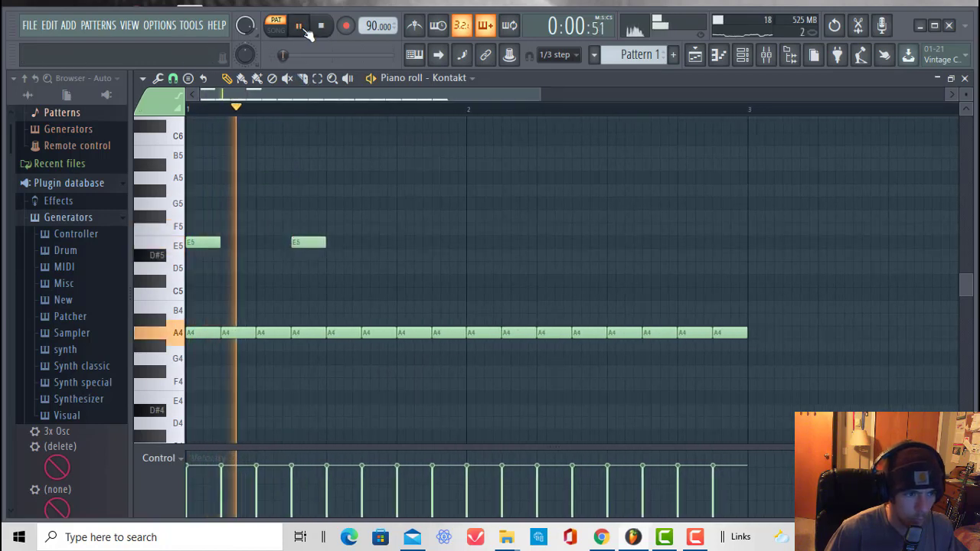
key("space")
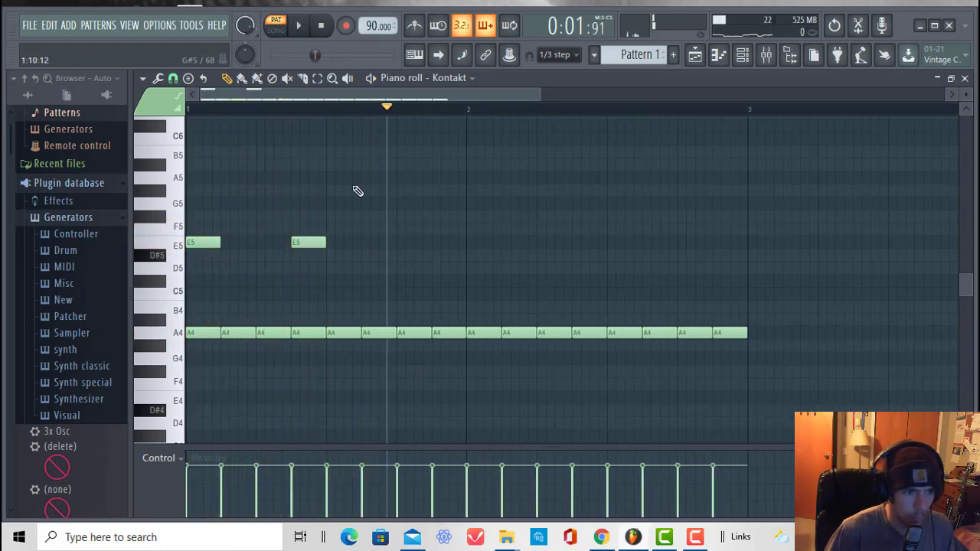
Step: Add an F5 note above the sixth A4 note in bar 1 and start playback
left_click_drag(394, 215, 358, 239)
key("space")
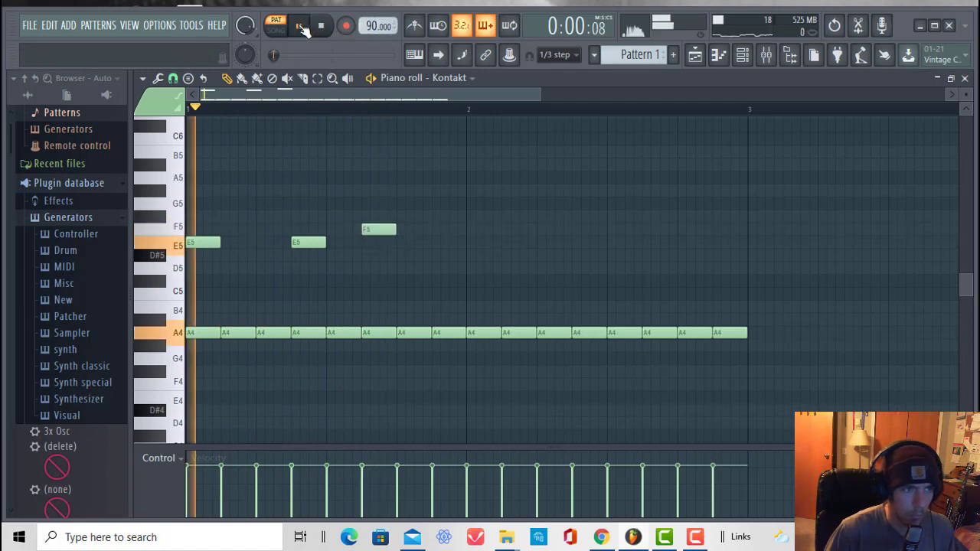
scroll(317, 114, "down", 4)
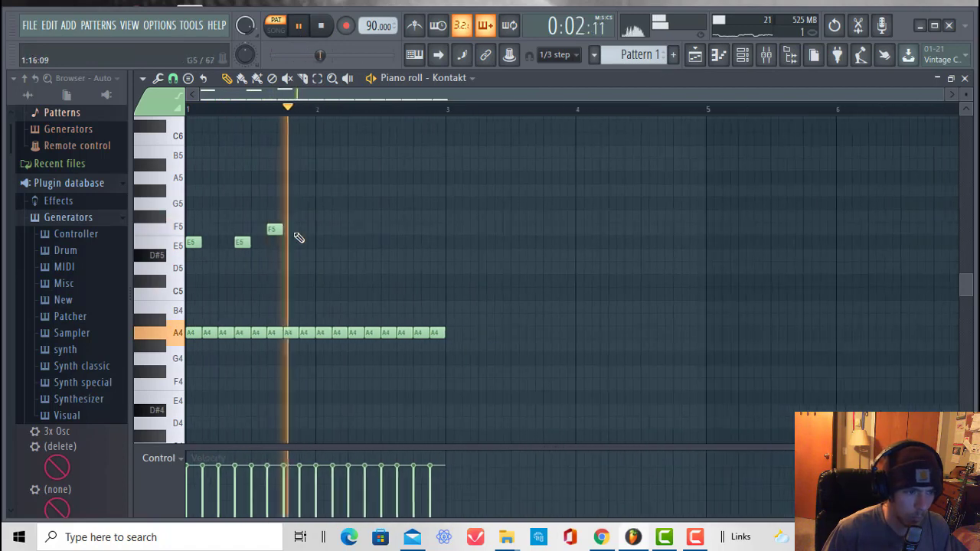
Step: Shift the F5 note one note length later, remove the stray E5 note beneath it, and stop playback
left_click(276, 238)
mouse_move(274, 239)
left_mouse_down()
mouse_move(291, 240)
mouse_move(284, 233)
left_mouse_up()
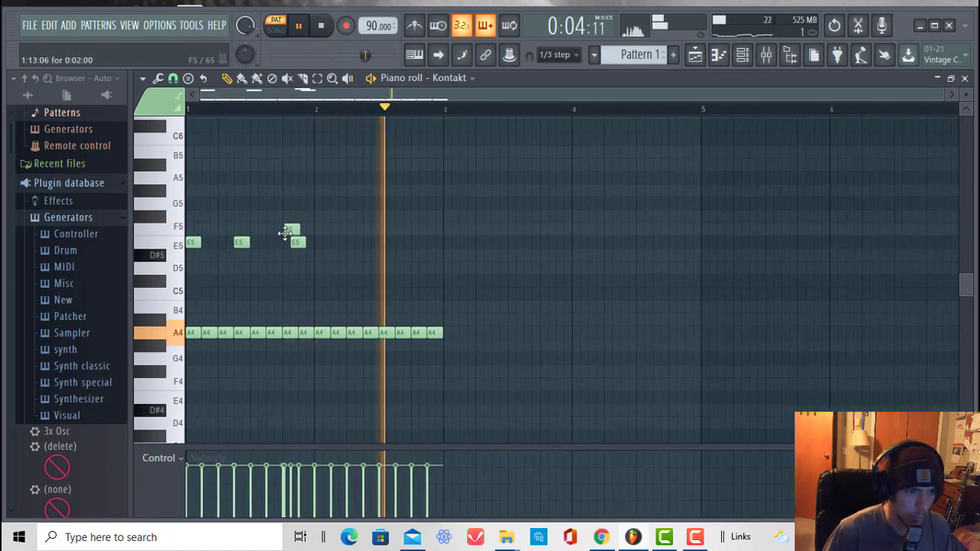
right_click(299, 241)
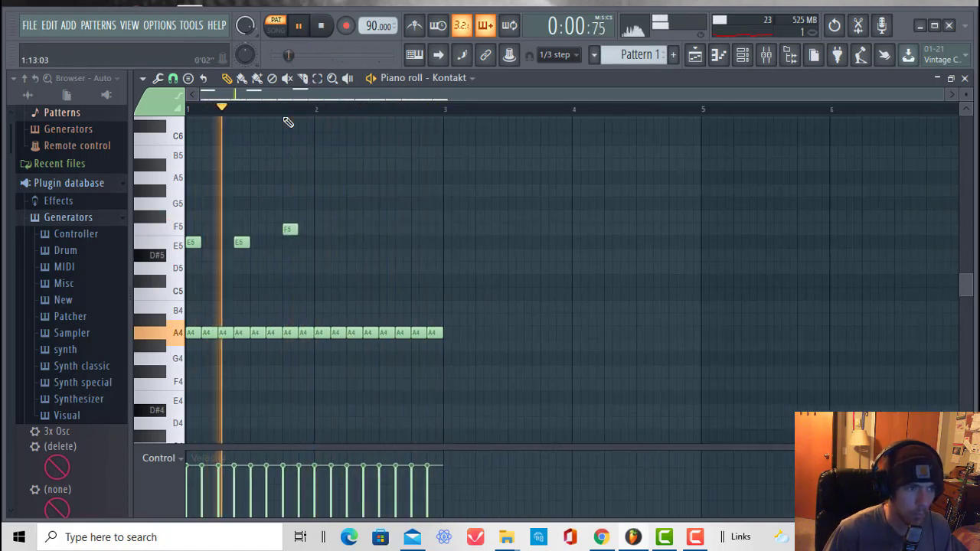
scroll(283, 110, "up", 4)
scroll(284, 110, "up", 3)
scroll(284, 110, "down", 6)
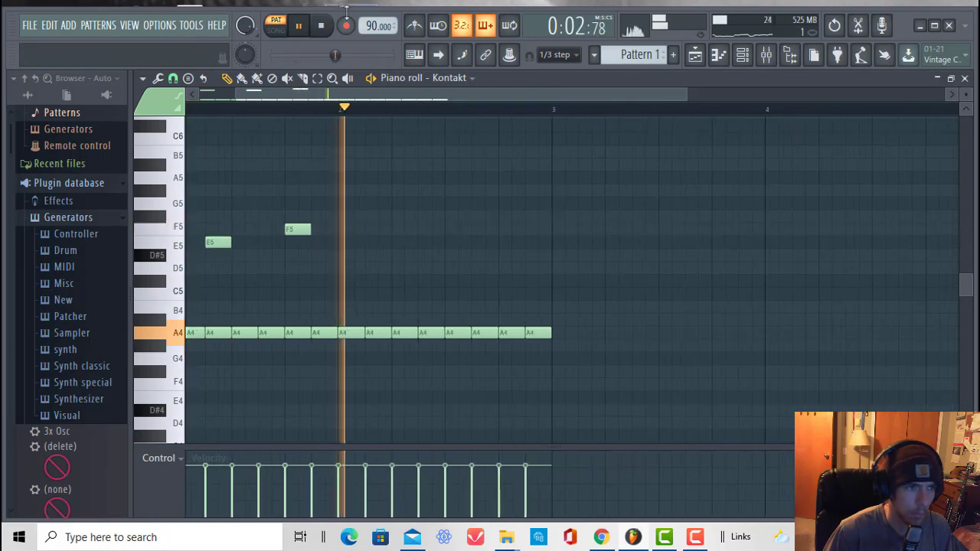
left_click(322, 27)
scroll(396, 106, "down", 2)
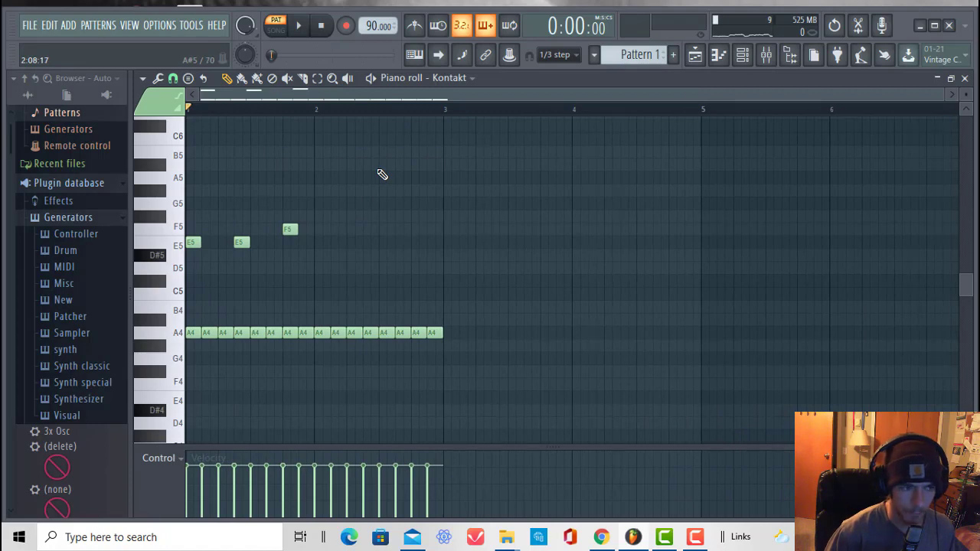
scroll(285, 114, "up", 3)
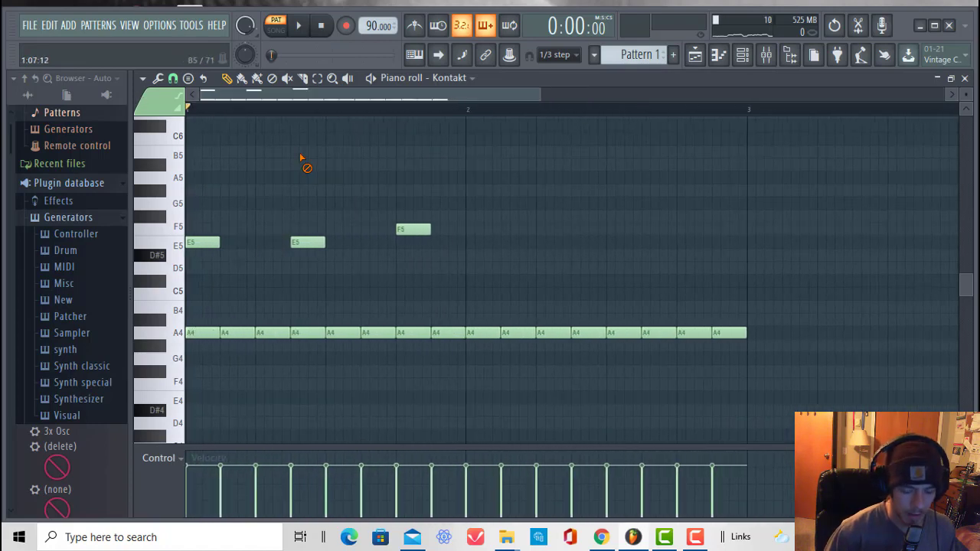
scroll(241, 284, "up", 3)
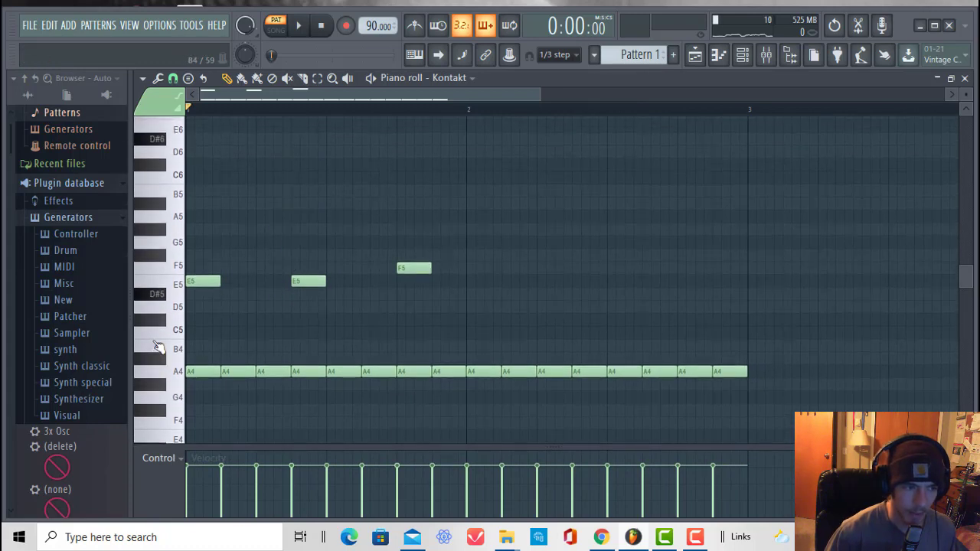
left_click(420, 242)
right_click(448, 242)
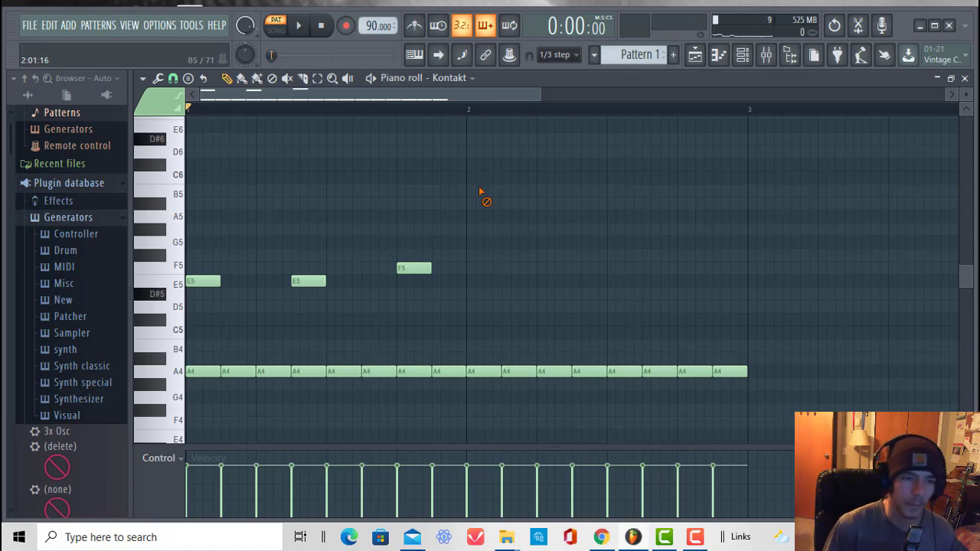
scroll(492, 107, "down", 3)
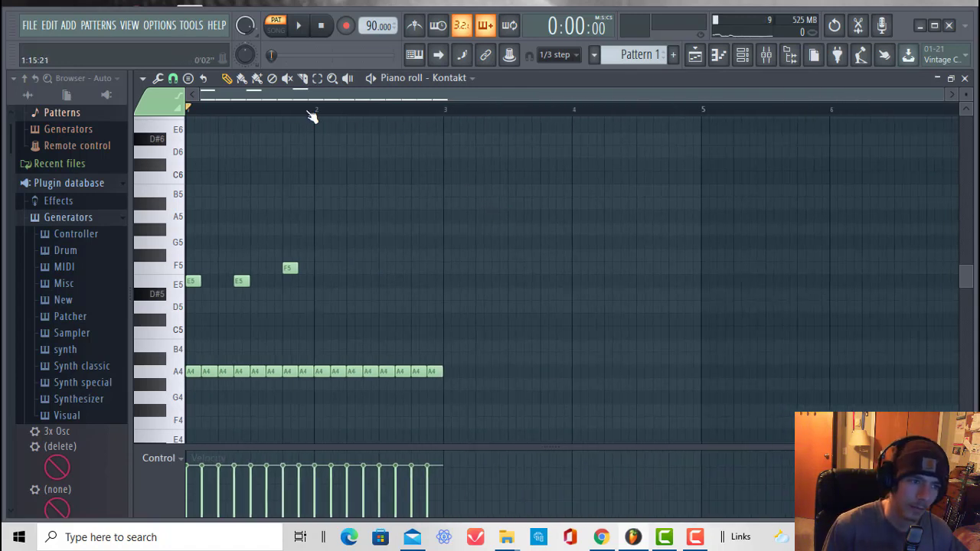
scroll(313, 113, "up", 4)
scroll(332, 93, "up", 2)
scroll(376, 113, "down", 4)
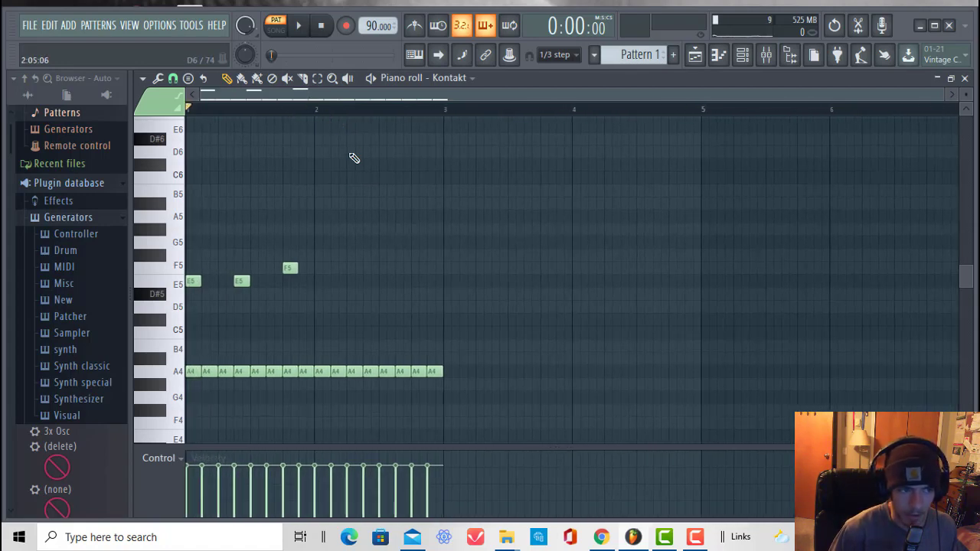
Step: With the pattern playing, select the whole row of A4 notes, lower their velocity slightly, and restart playback
key("space")
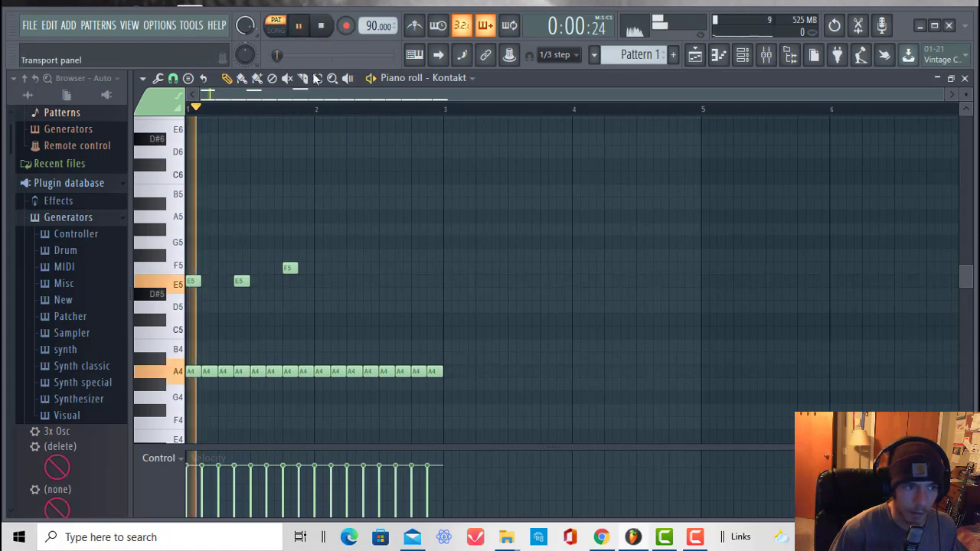
left_click_drag(557, 401, 188, 353)
scroll(447, 337, "down", 5)
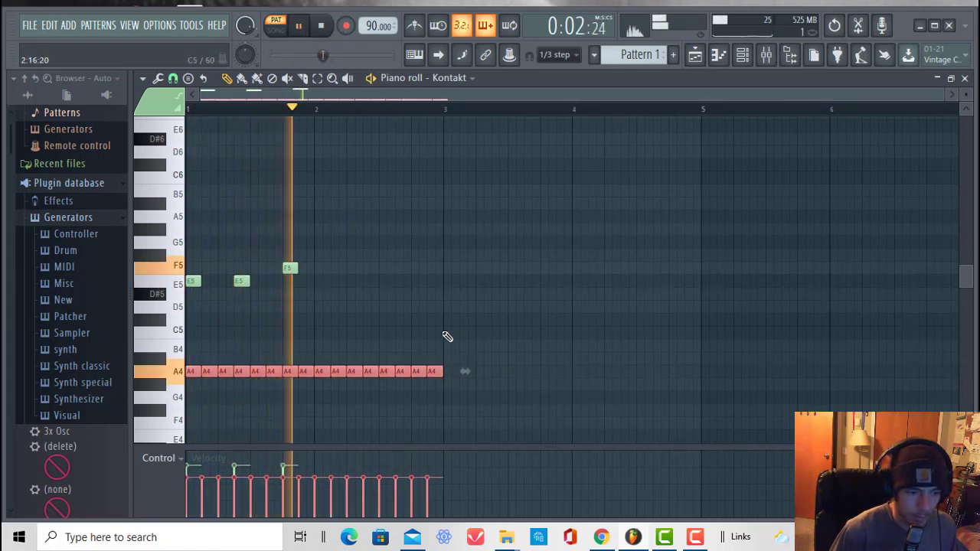
scroll(447, 337, "up", 2)
key("space")
key("space")
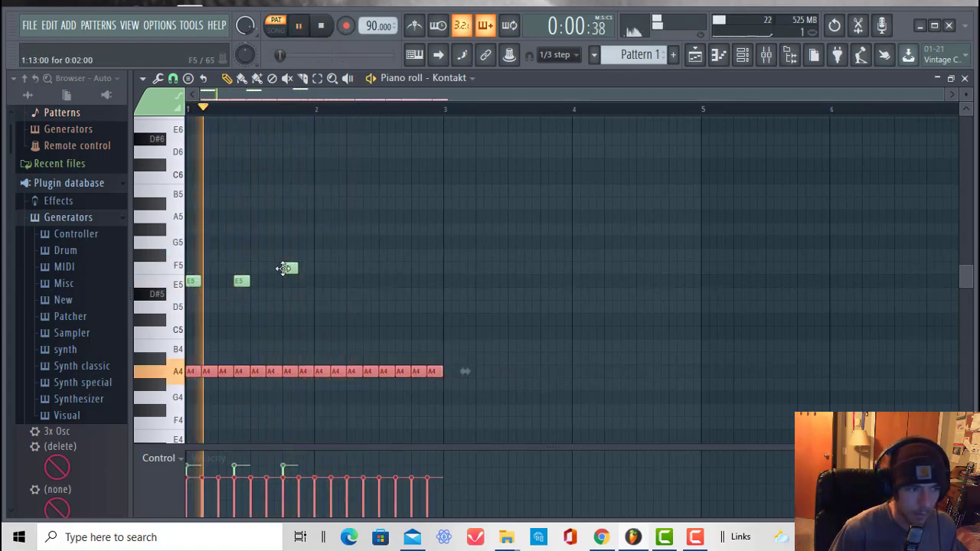
Step: Add E5 notes above the first and fourth A4 notes of bar 2 and an F5 above the sixth
left_click(241, 282)
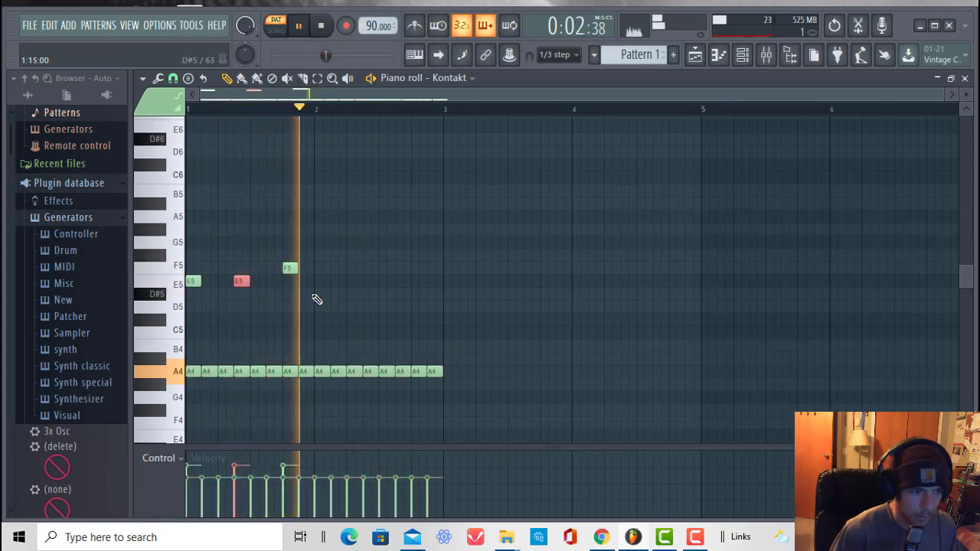
left_click(320, 280)
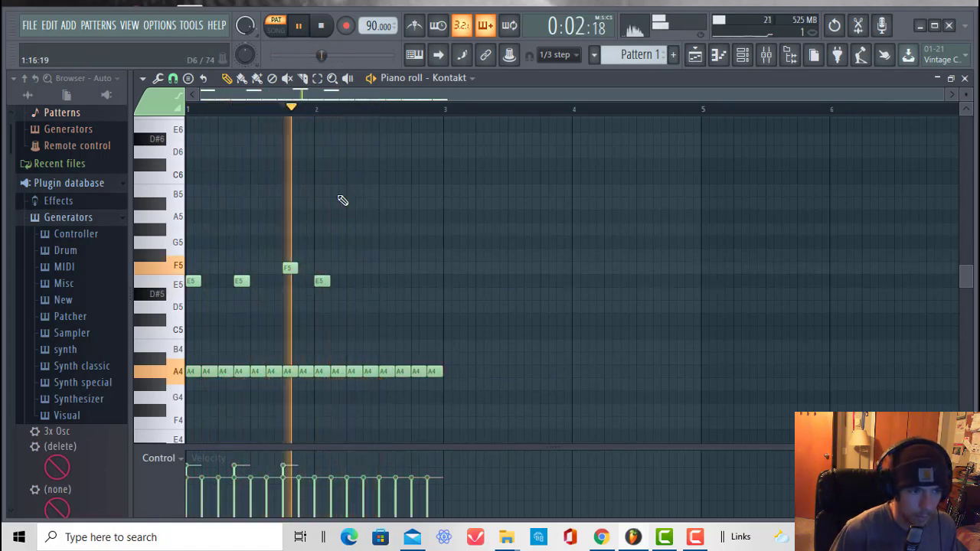
left_click(366, 281)
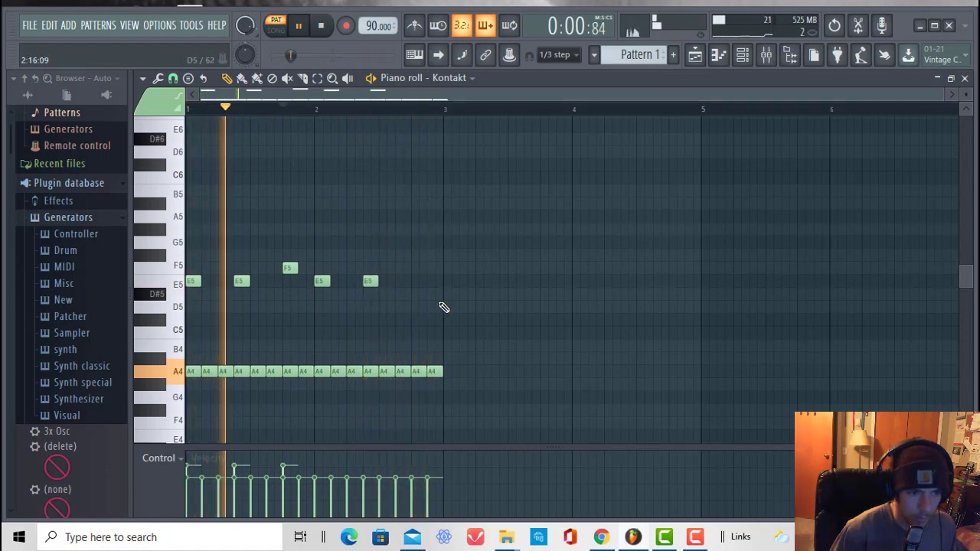
left_click(406, 284)
left_click_drag(405, 286, 396, 273)
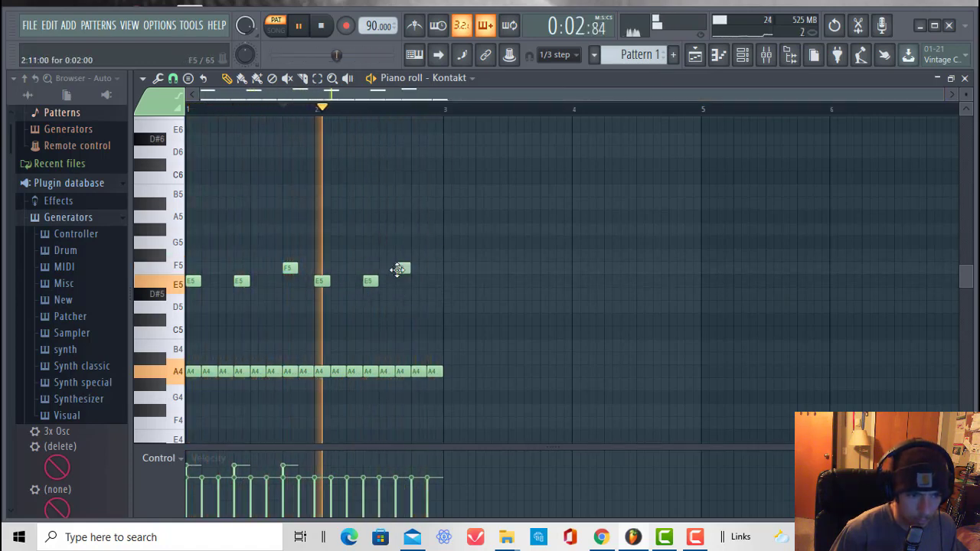
Step: Select the E5 notes above the fourth A4 note of bars 1 and 2 and lower both to B4
left_click_drag(300, 253, 287, 291)
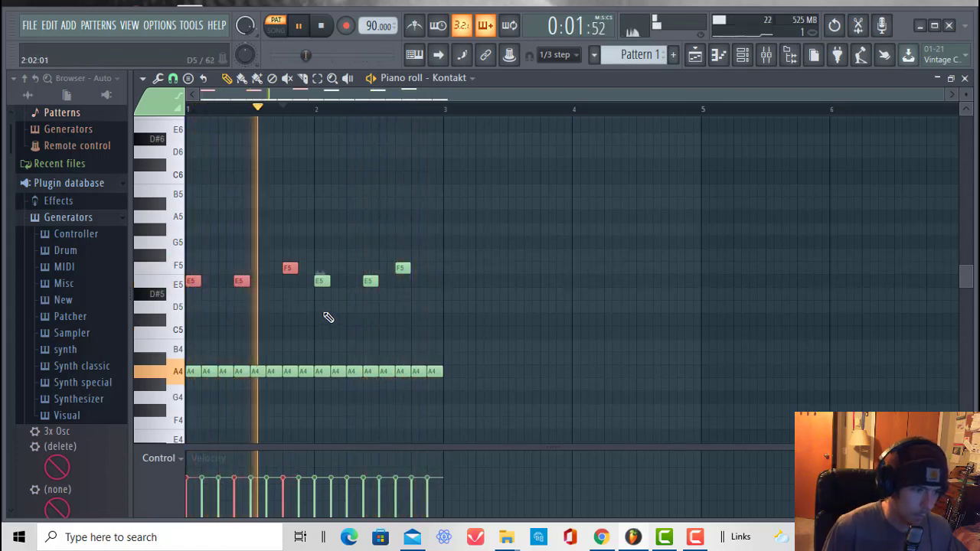
left_click(194, 281, "ctrl+shift")
left_click(368, 281, "ctrl+shift")
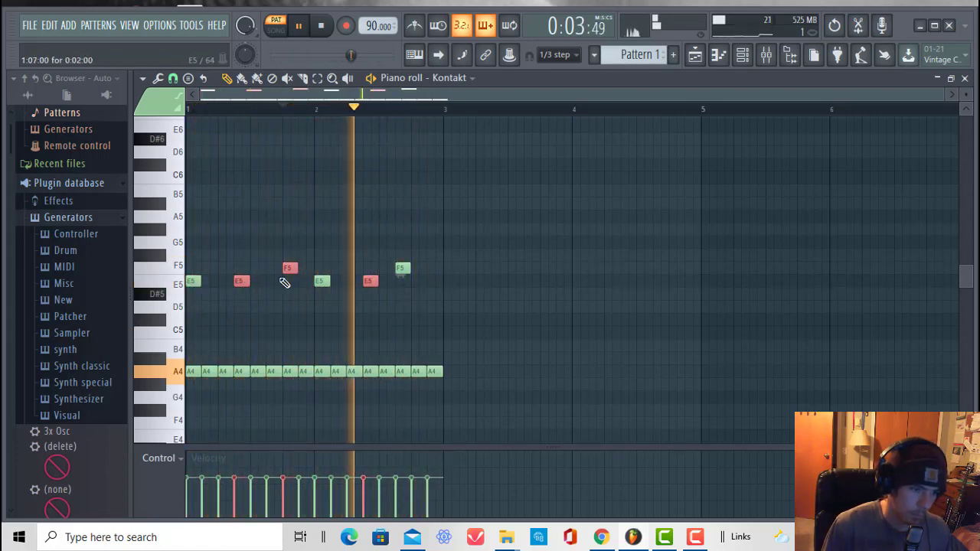
left_click(289, 273, "ctrl+shift")
key("shift+Down")
key("shift+Down")
key("shift+Down")
key("shift+Down")
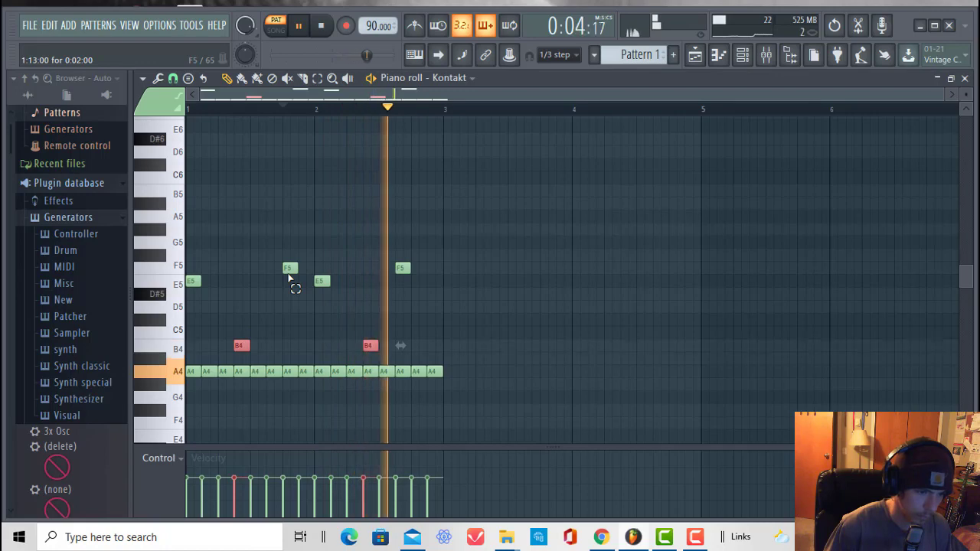
Step: Select the F5 note in each of bars 1 and 2 and lower both to C5
left_click(289, 272, "ctrl")
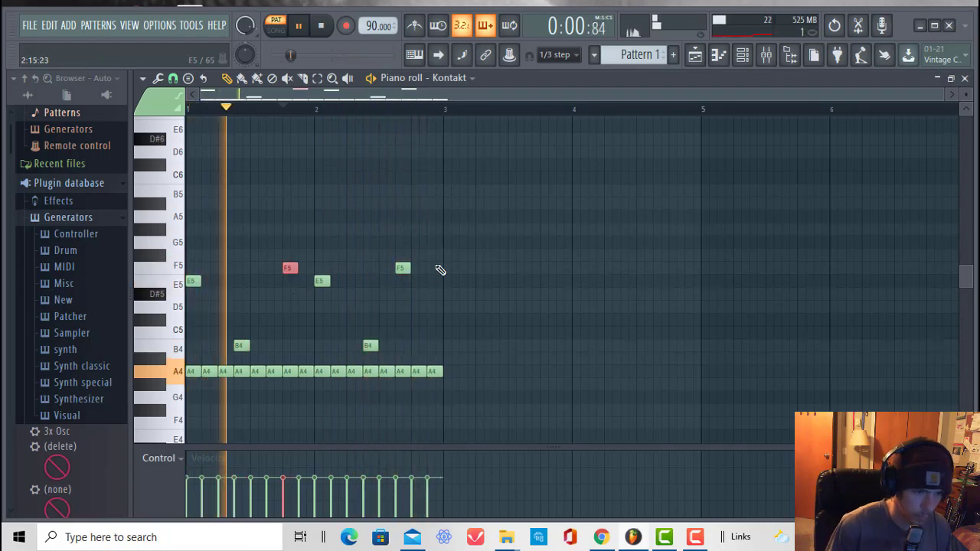
left_click(402, 271, "ctrl+shift")
key("shift+Down")
key("shift+Down")
key("shift+Down")
key("shift+Down")
key("shift+Down")
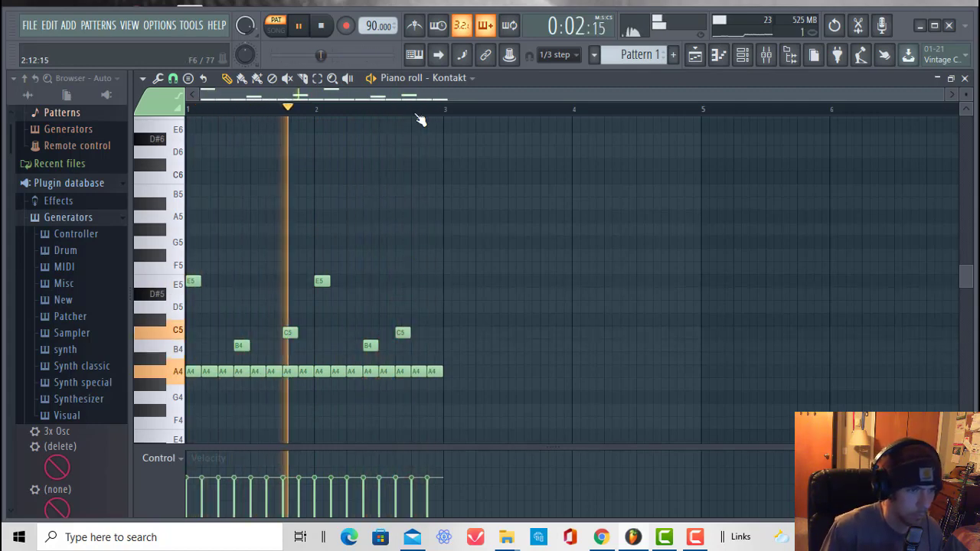
Step: Stop the pattern's playback and switch from the piano roll to the playlist arrangement
scroll(490, 289, "down", 2)
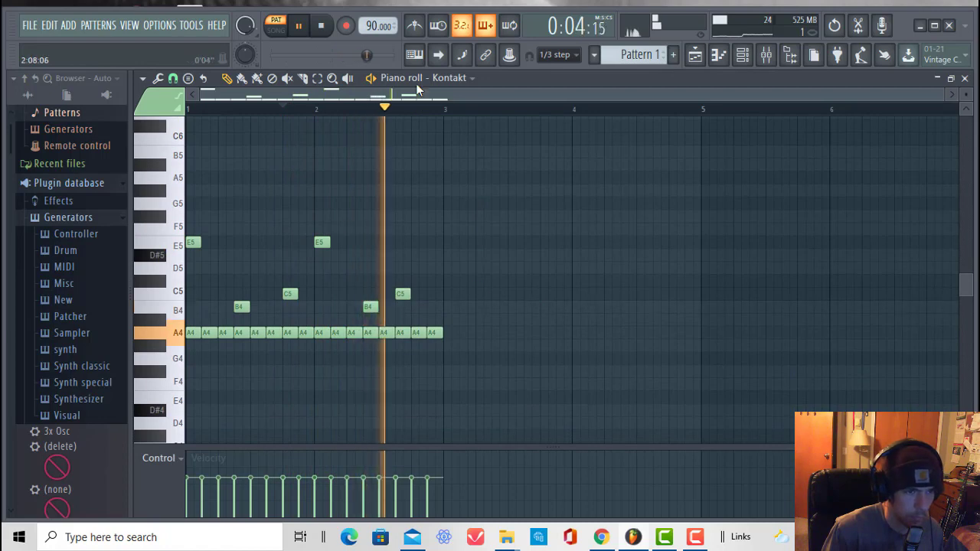
scroll(447, 133, "down", 6)
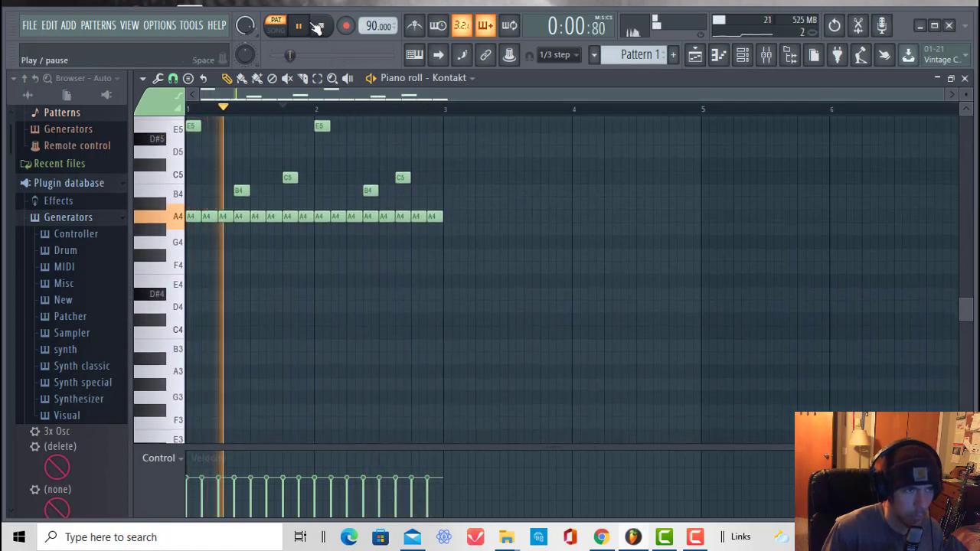
key("space")
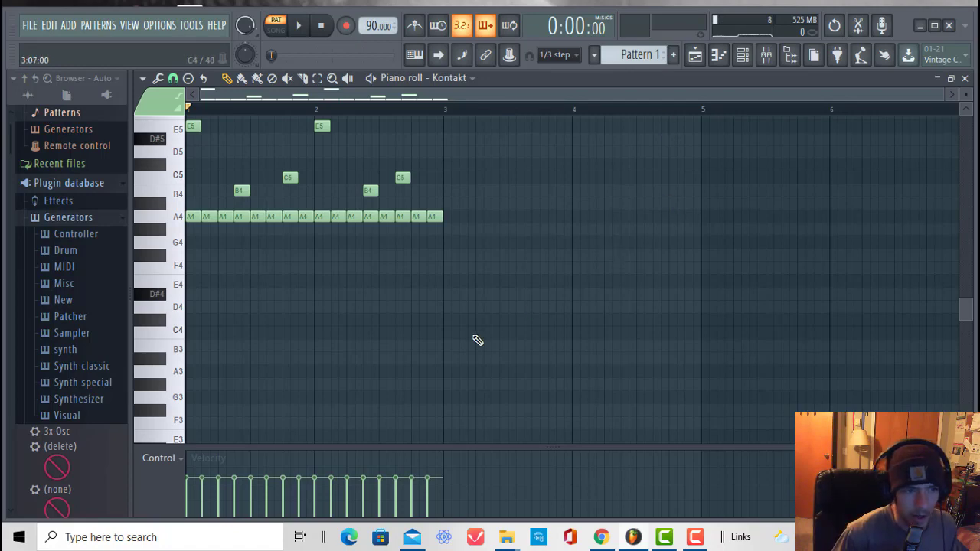
scroll(469, 337, "up", 4)
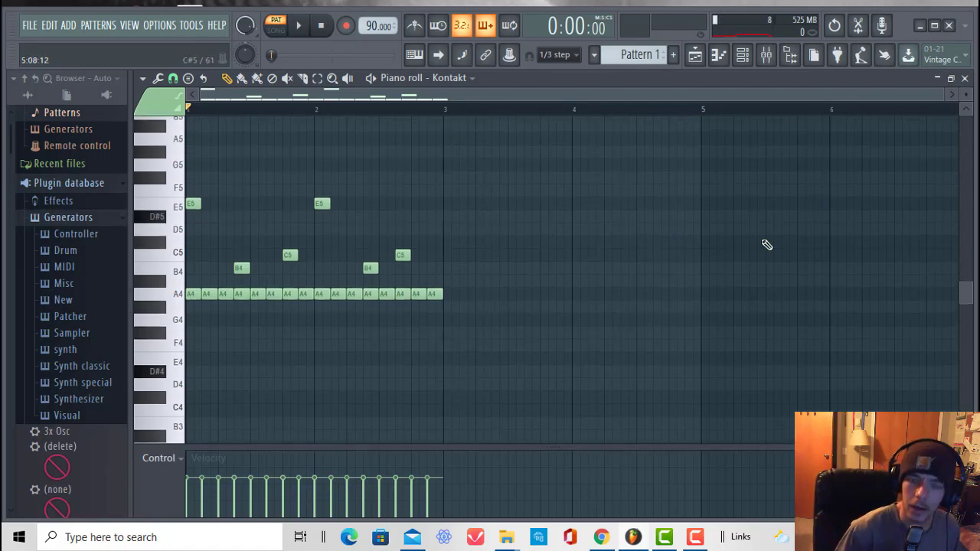
left_click(717, 57)
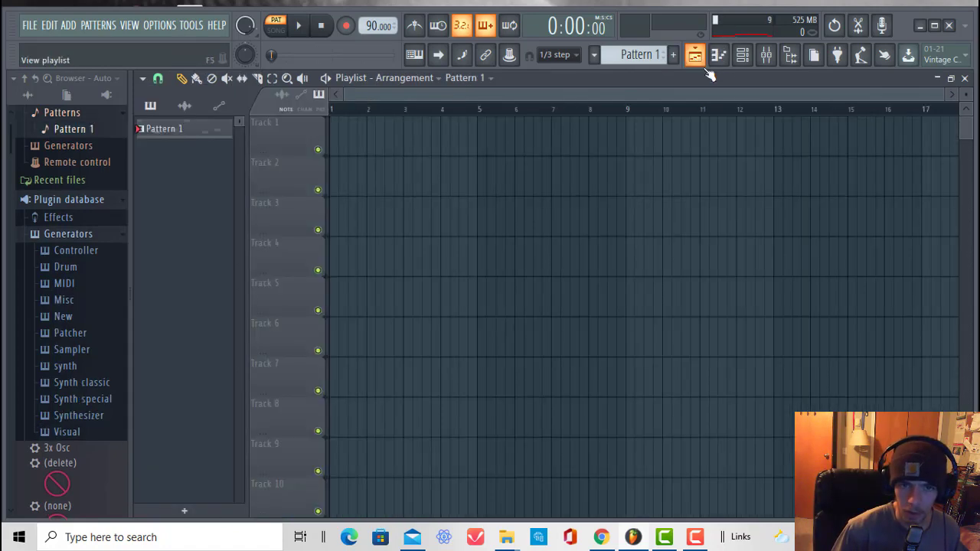
left_click(743, 55)
left_click(694, 54)
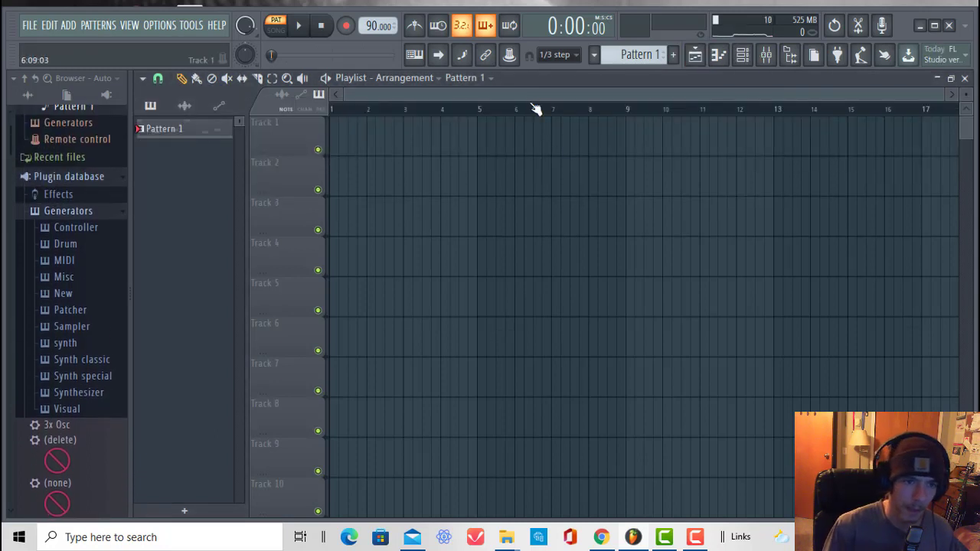